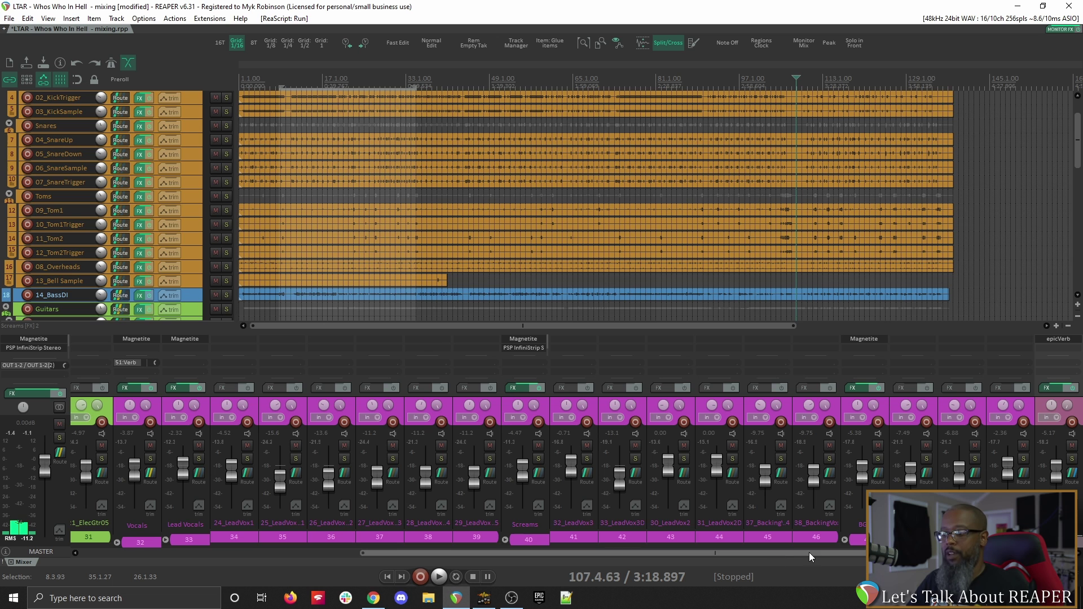
# - Scroll the mixer left and expand the Rhythm, Cleans and Drums folders
pyautogui.moveTo(809, 553); pyautogui.dragTo(479, 553)
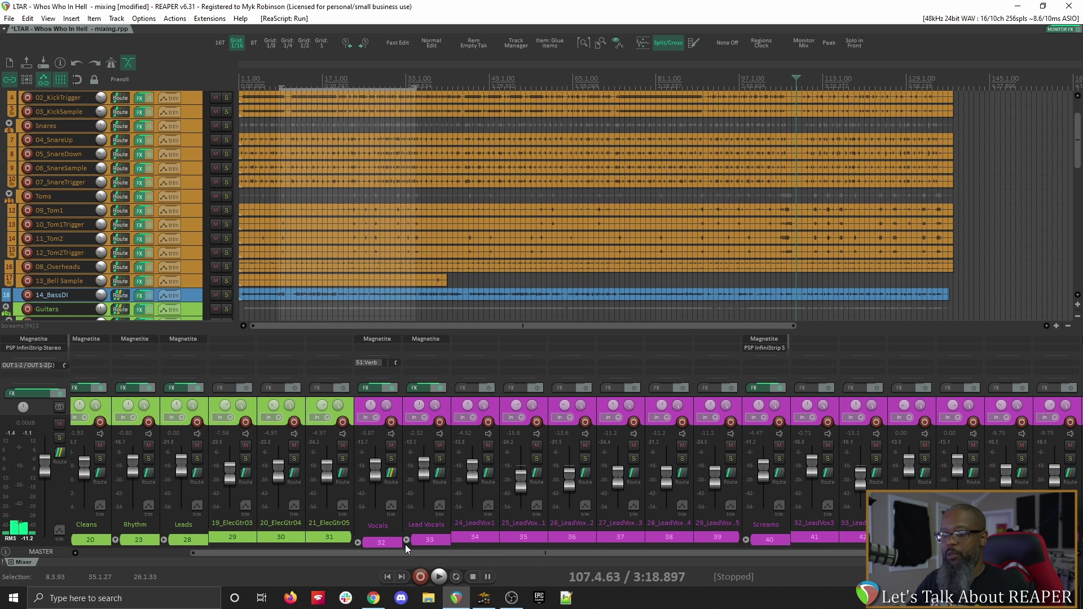
pyautogui.moveTo(391, 555); pyautogui.dragTo(301, 543)
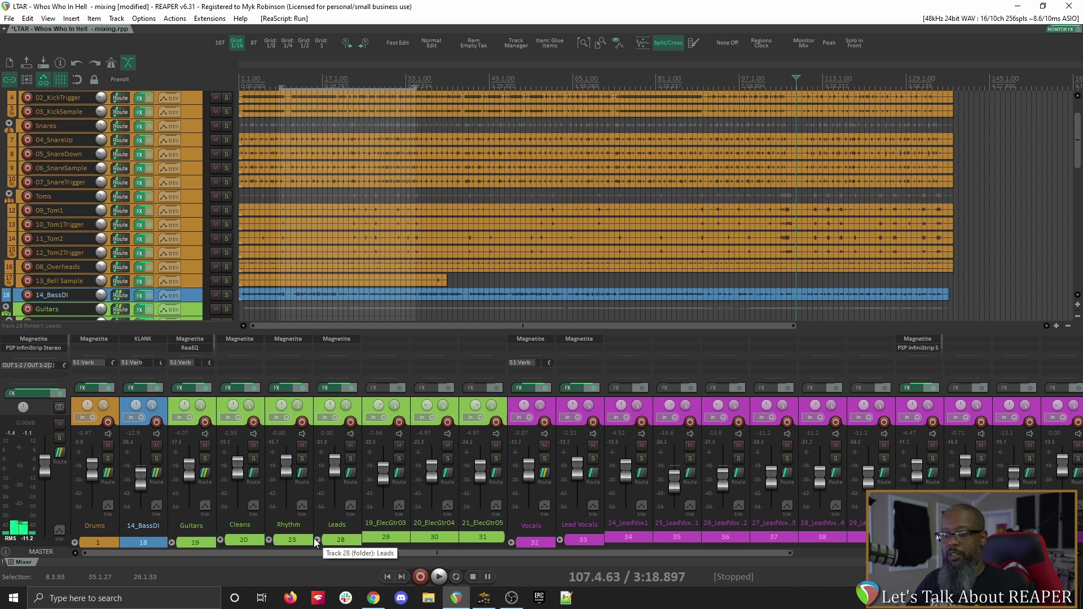
pyautogui.click(270, 540)
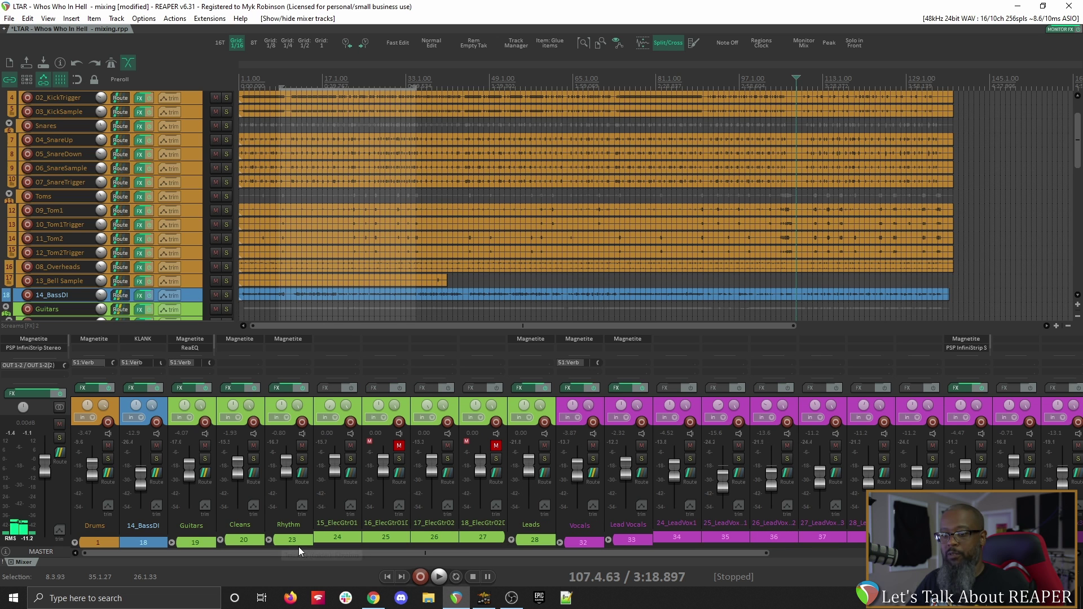
pyautogui.click(219, 540)
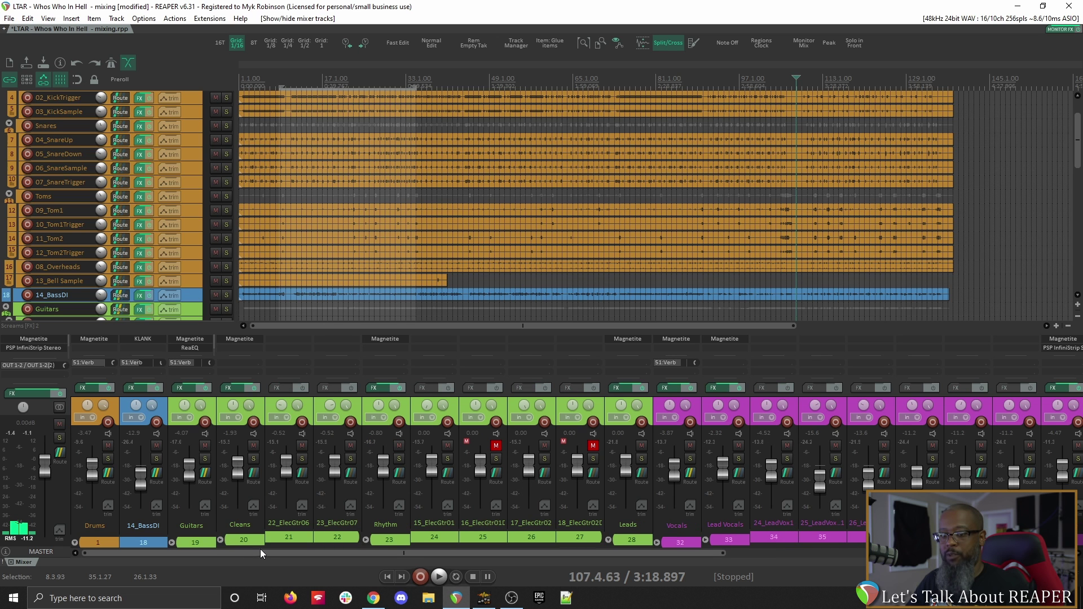
pyautogui.click(74, 542)
# - Scroll through the expanded mixer and select the 02_KickTrigger track
pyautogui.moveTo(314, 553); pyautogui.dragTo(848, 554)
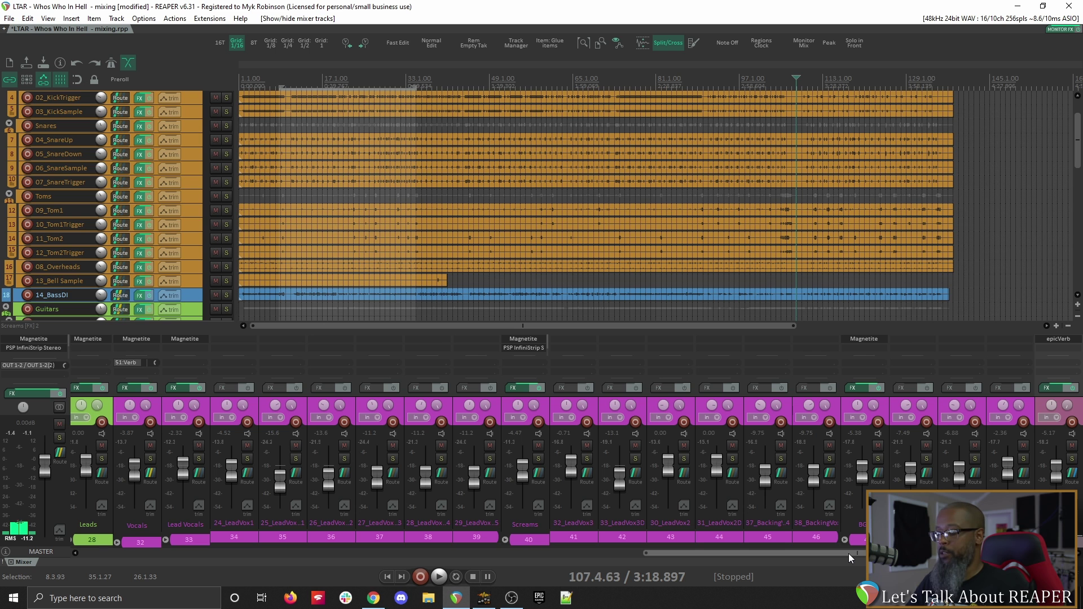
pyautogui.moveTo(849, 554); pyautogui.dragTo(250, 586)
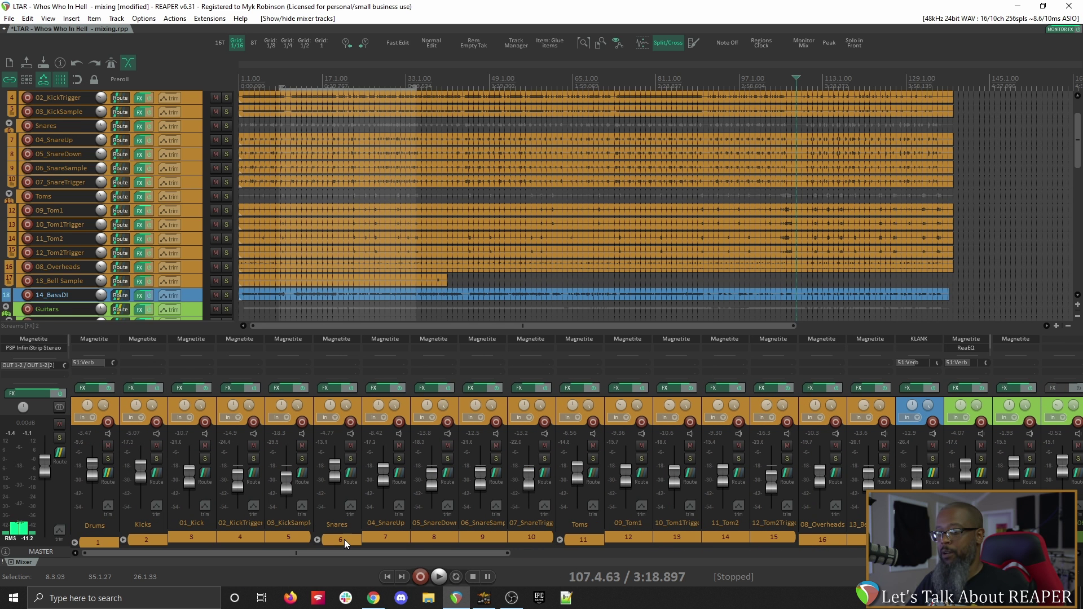
pyautogui.scroll(-2, 1079, 191)
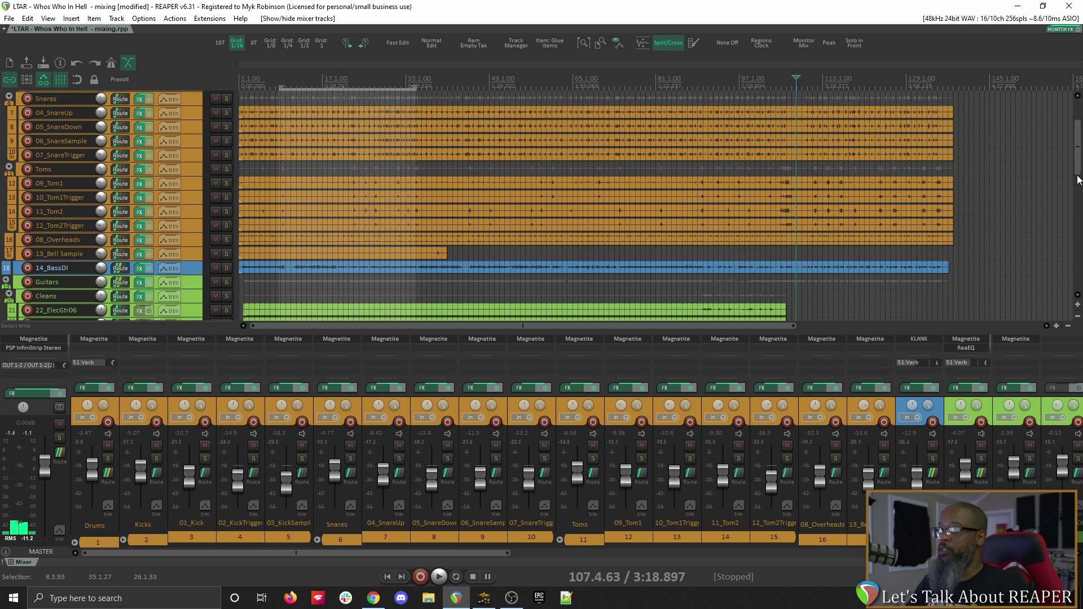
pyautogui.scroll(-4, 1079, 186)
pyautogui.scroll(-5, 1079, 181)
pyautogui.scroll(14, 1079, 181)
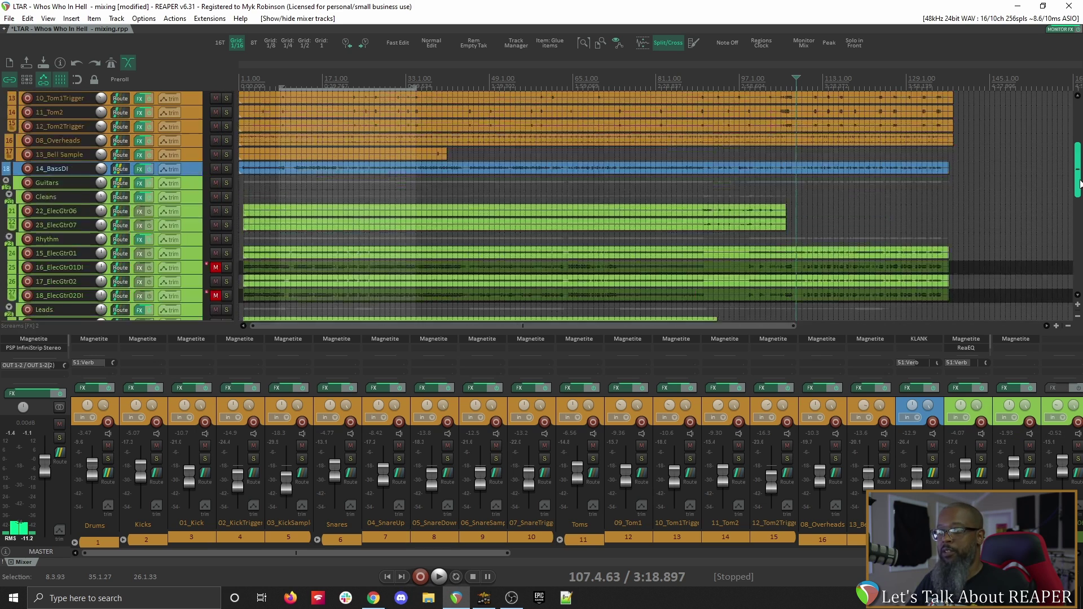
pyautogui.click(190, 125)
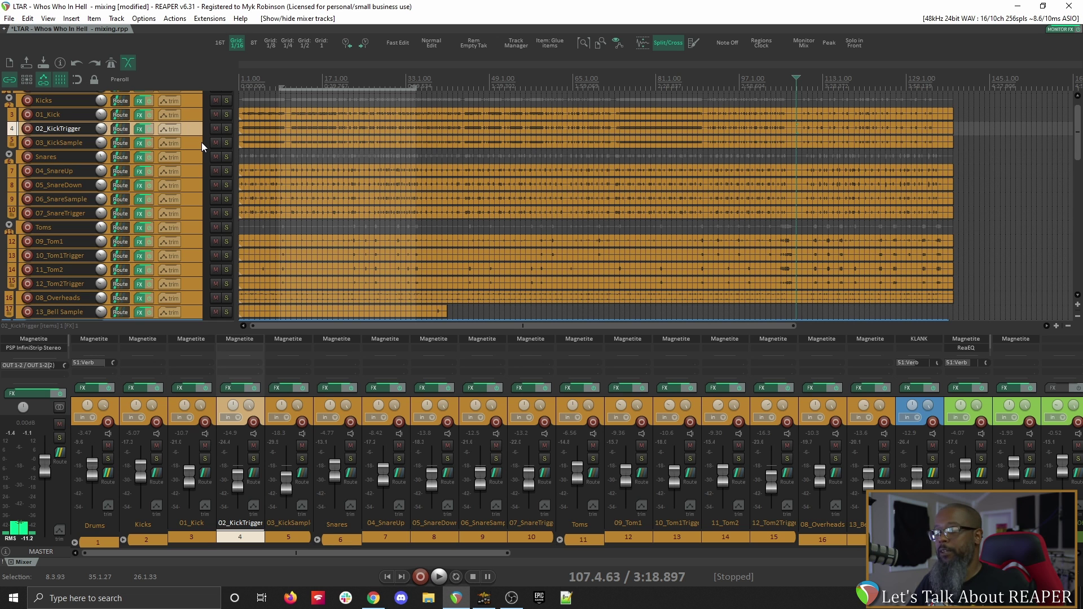
# - Open the Track Manager from the View menu and select the 17_ElecGtr02 and 14_BassDI rows
pyautogui.click(48, 19)
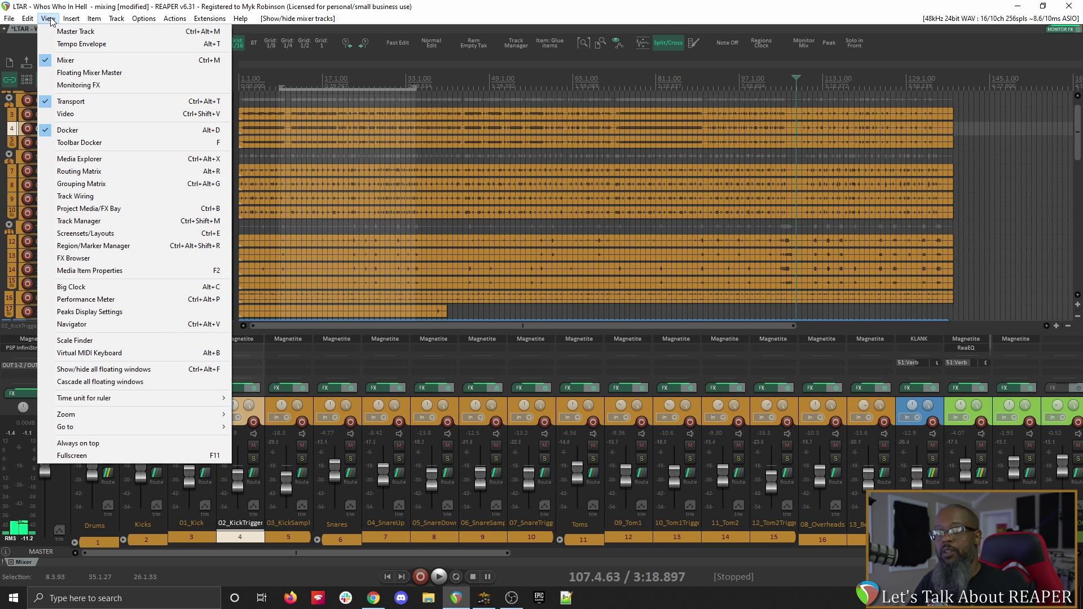
pyautogui.click(93, 222)
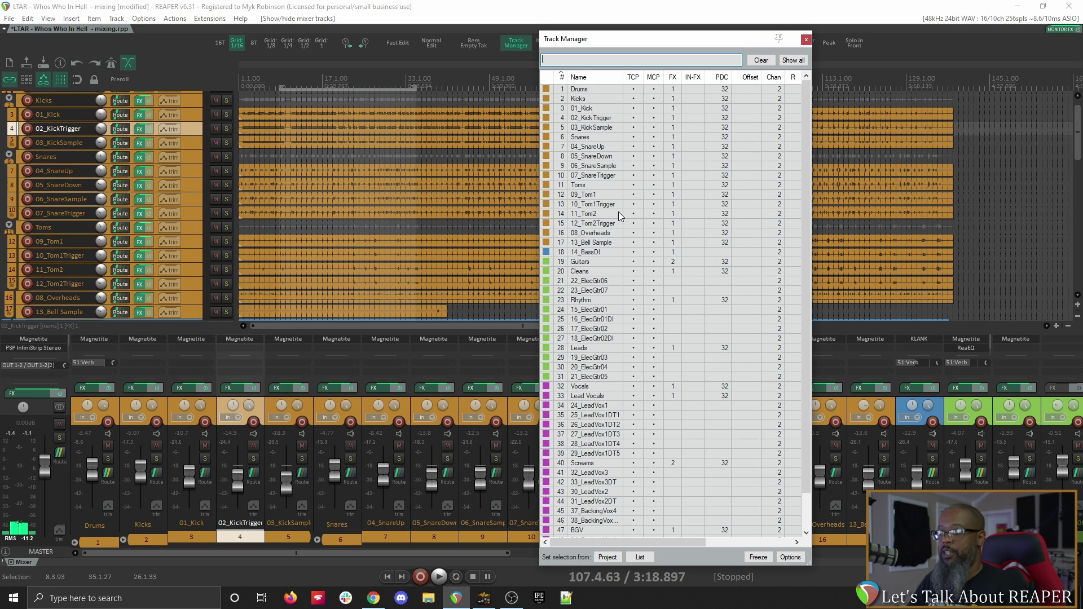
pyautogui.scroll(-2, 619, 212)
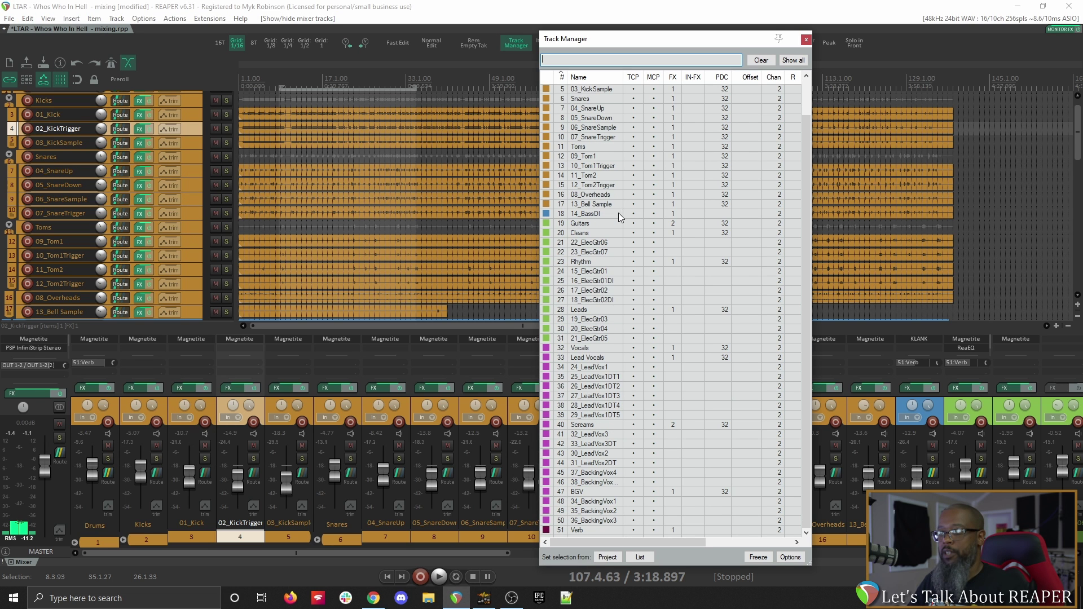
pyautogui.click(575, 290)
pyautogui.click(571, 215)
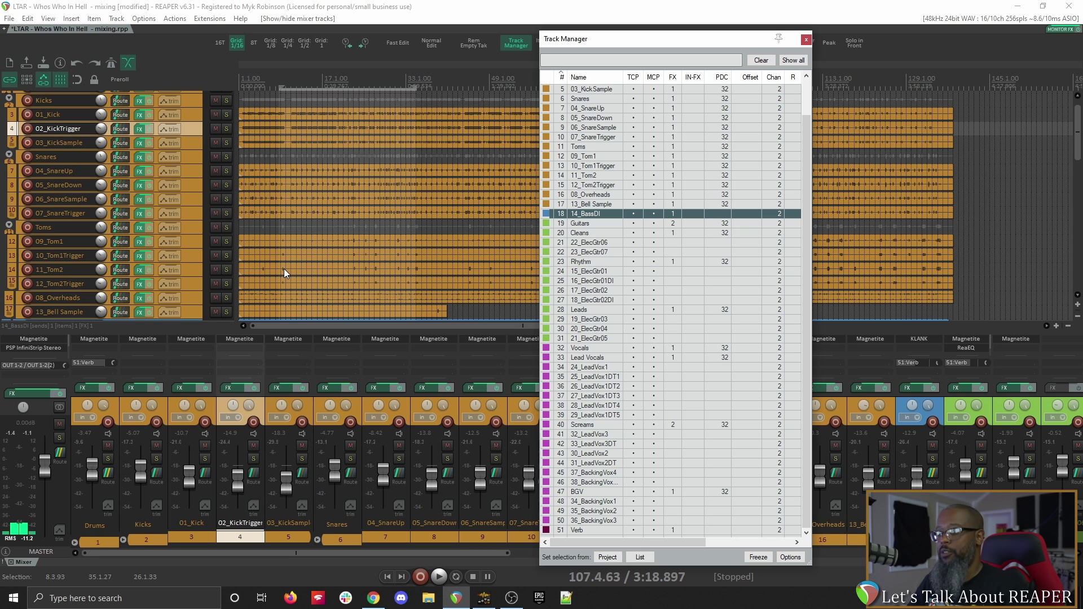
# - Enable 'Mirror track selection' and 'Scroll to selected track when mirroring', then select Verb
pyautogui.click(795, 558)
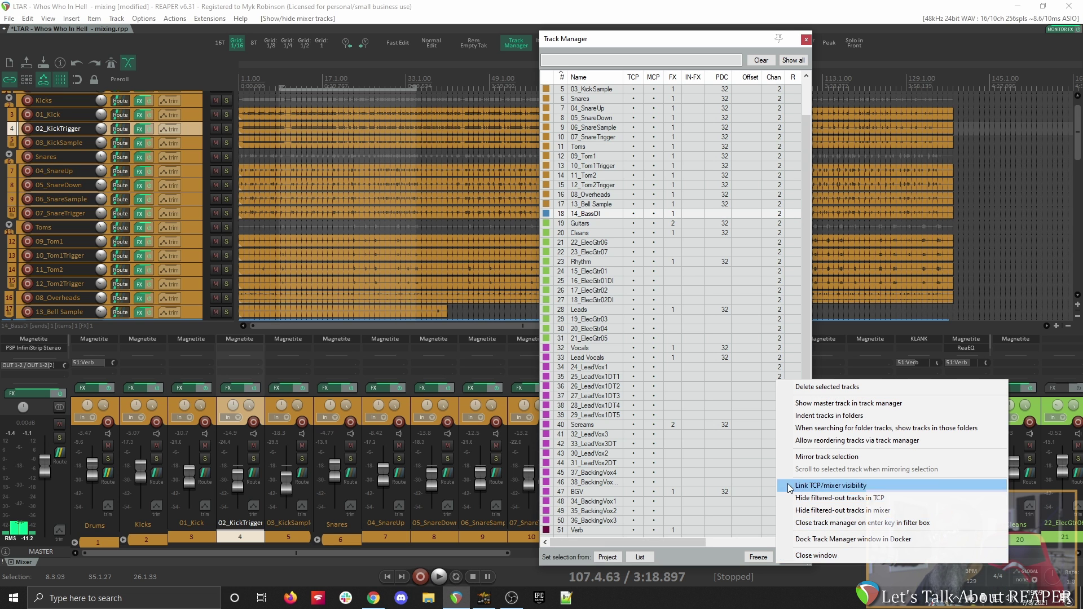
pyautogui.click(791, 461)
pyautogui.click(790, 556)
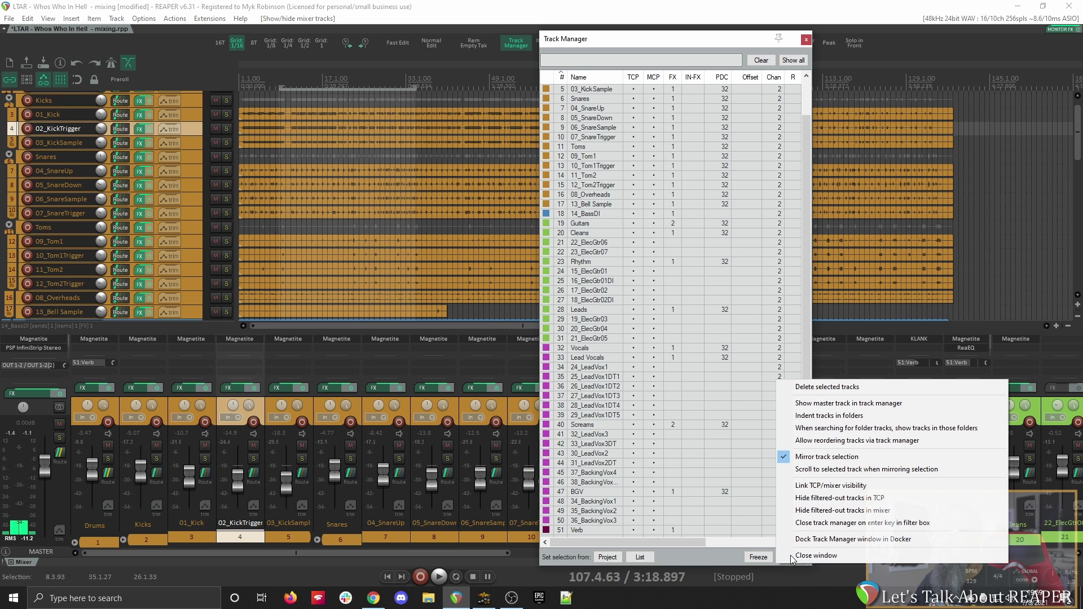
pyautogui.click(791, 474)
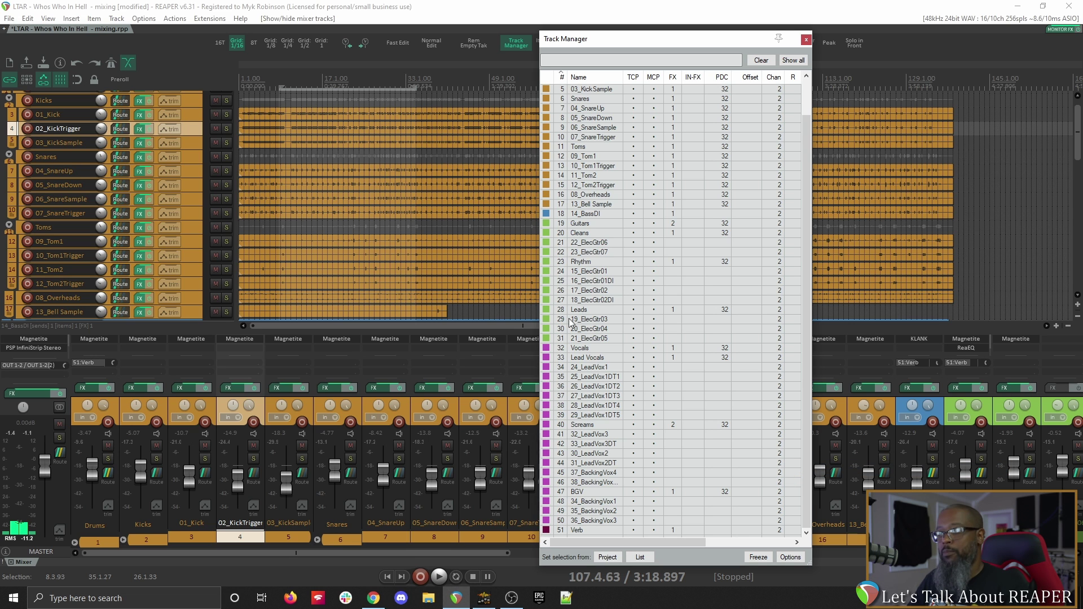
pyautogui.click(572, 531)
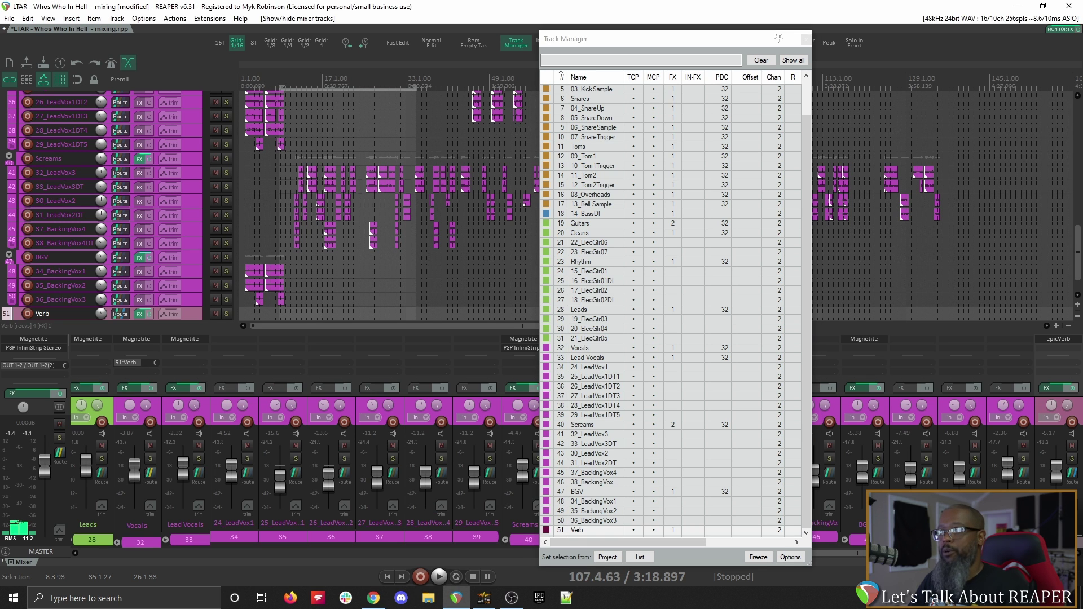
# - Hide and reshow the Track Manager with Ctrl+Alt+M, leaving the window list unused
pyautogui.click(48, 18)
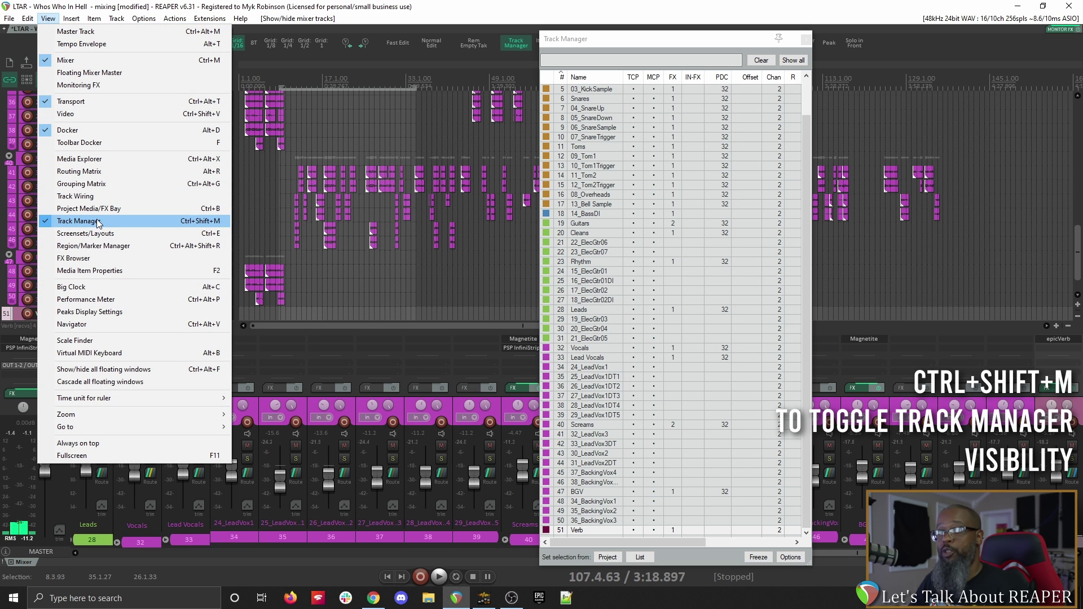
pyautogui.click(333, 5)
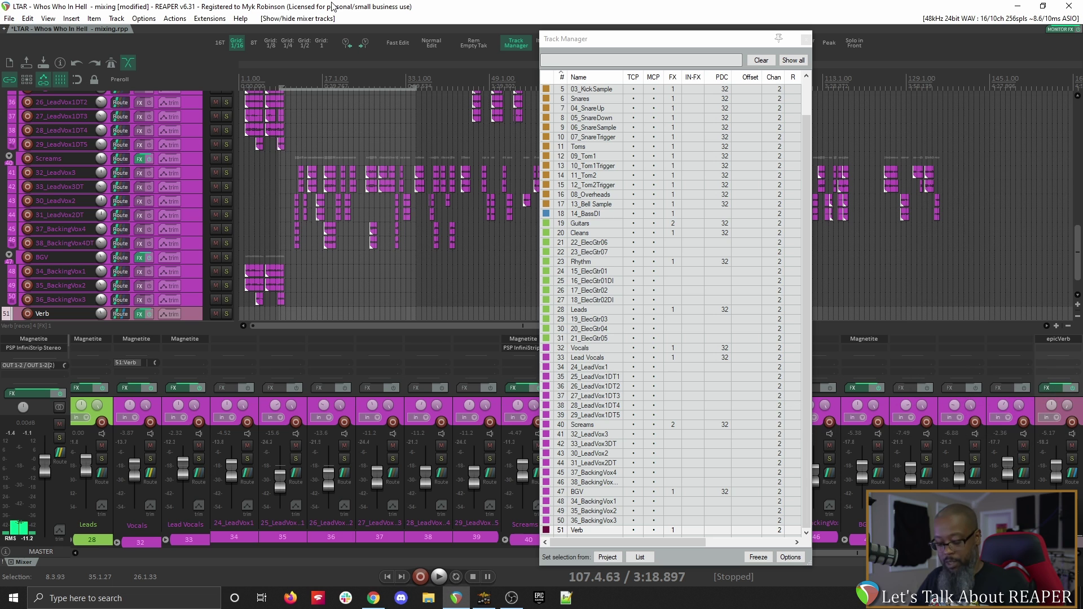
pyautogui.hotkey('ctrl', 'alt', 'm')
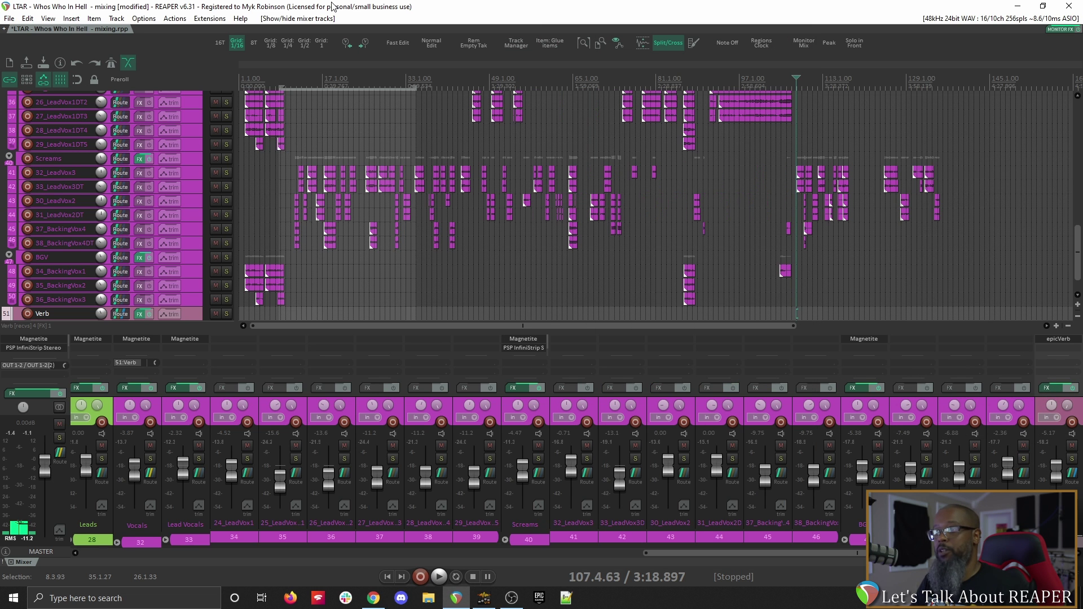
pyautogui.hotkey('ctrl', 'alt', 'm')
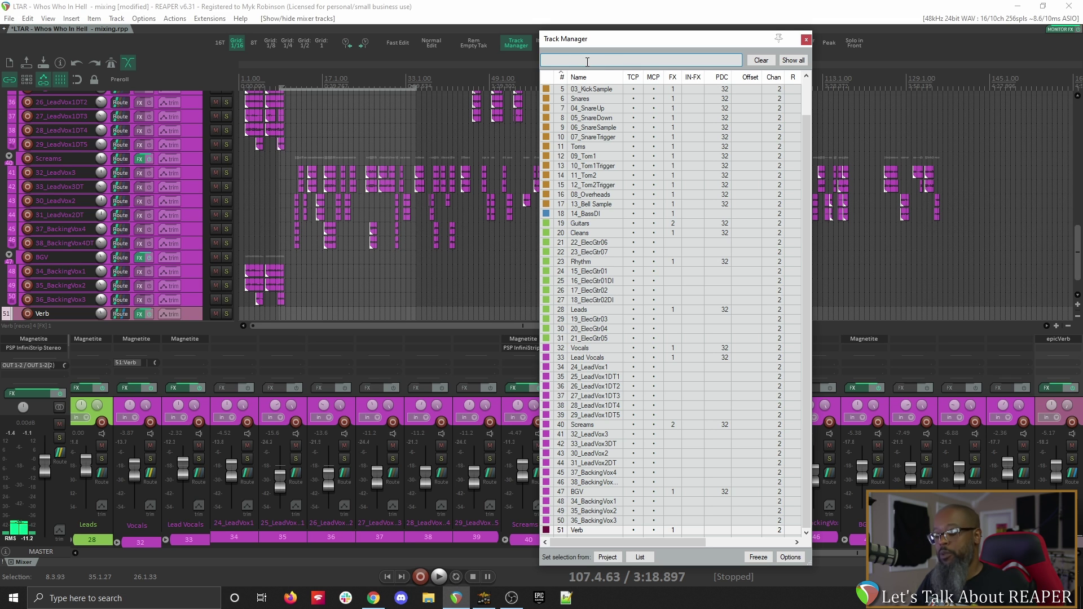
# - Filter for 'sna', select 07_SnareTrigger and 04_SnareUp, clear the filter, and reopen Track Manager
pyautogui.write('snare')
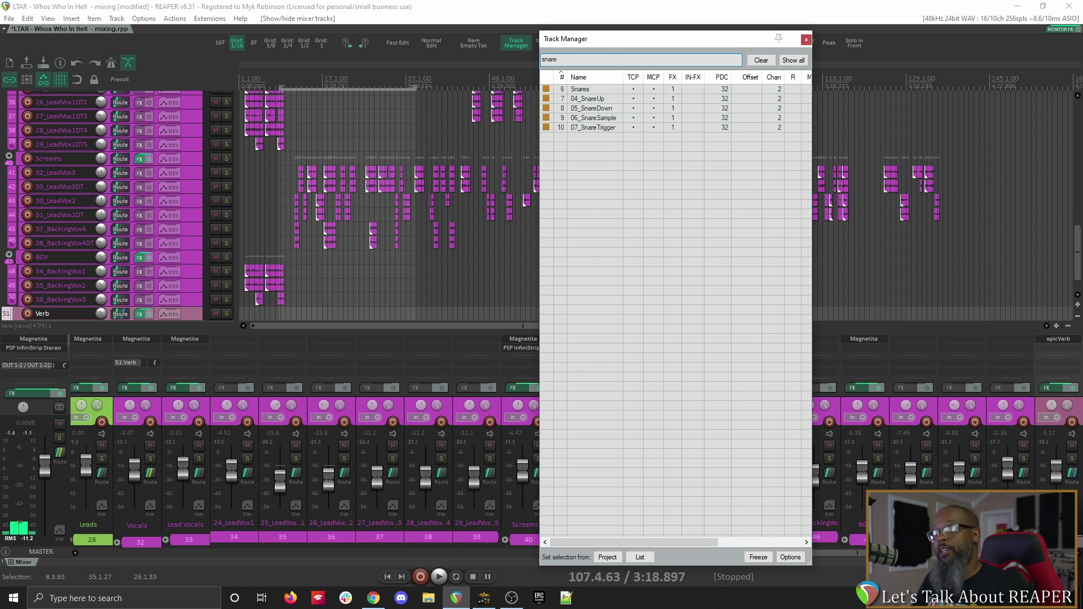
pyautogui.click(585, 128)
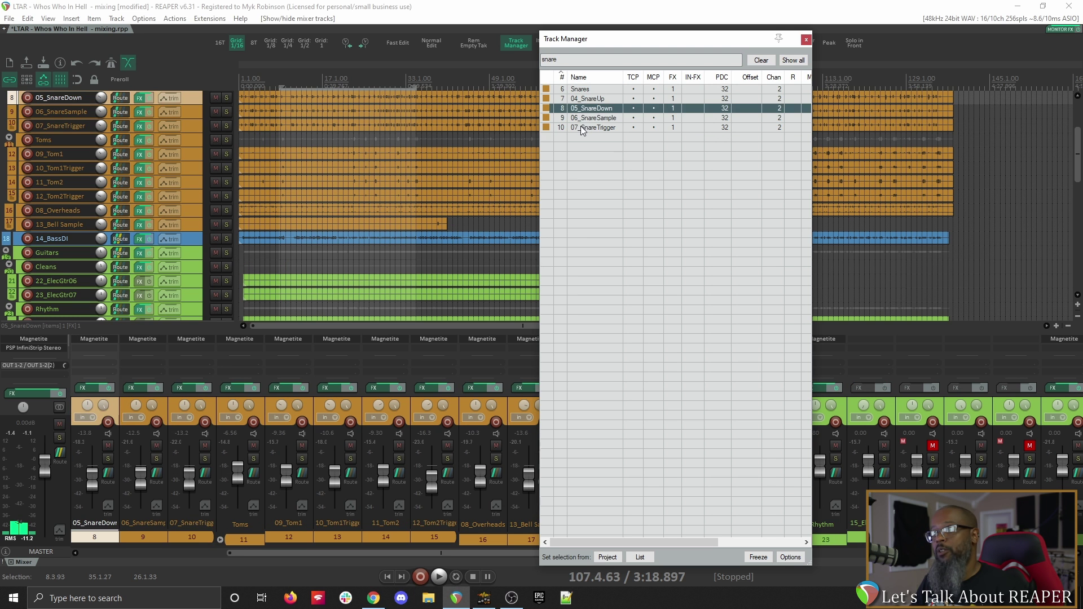
pyautogui.click(578, 100)
pyautogui.click(761, 60)
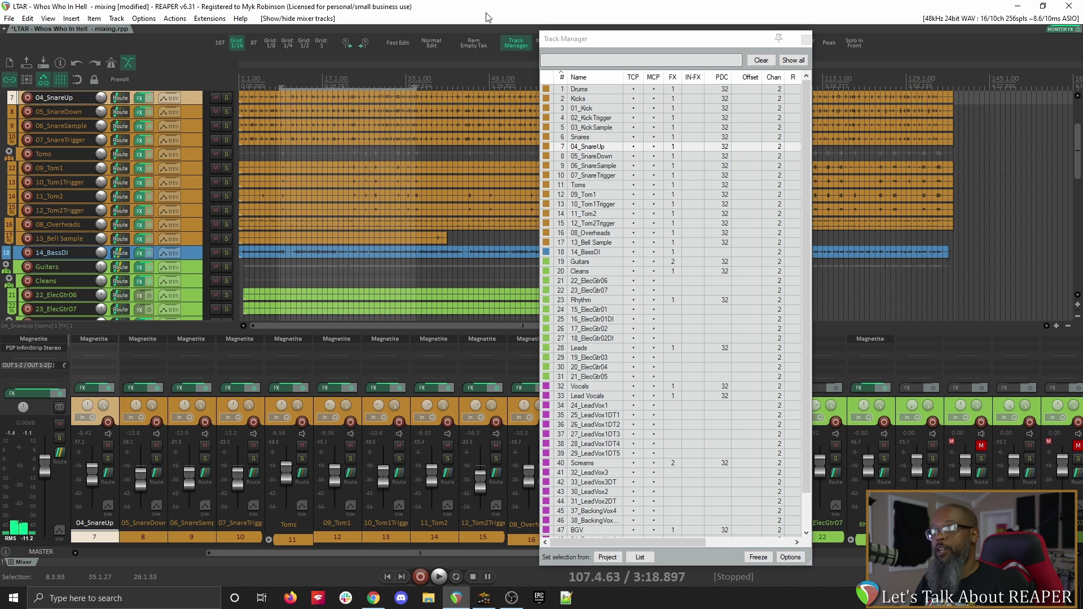
pyautogui.hotkey('ctrl', 'alt', 'm')
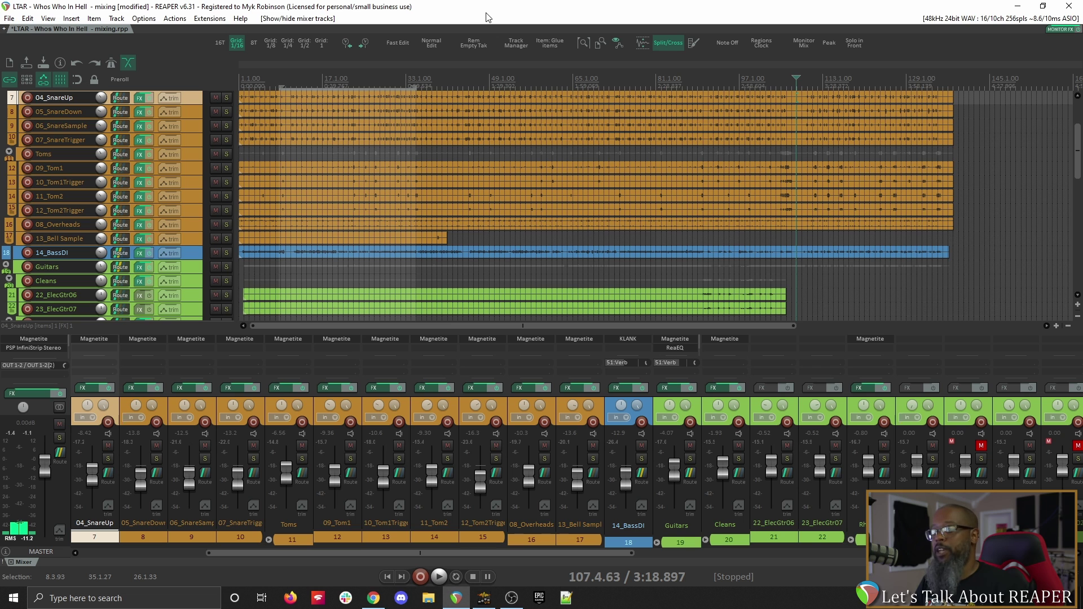
pyautogui.hotkey('ctrl', 'alt', 'm')
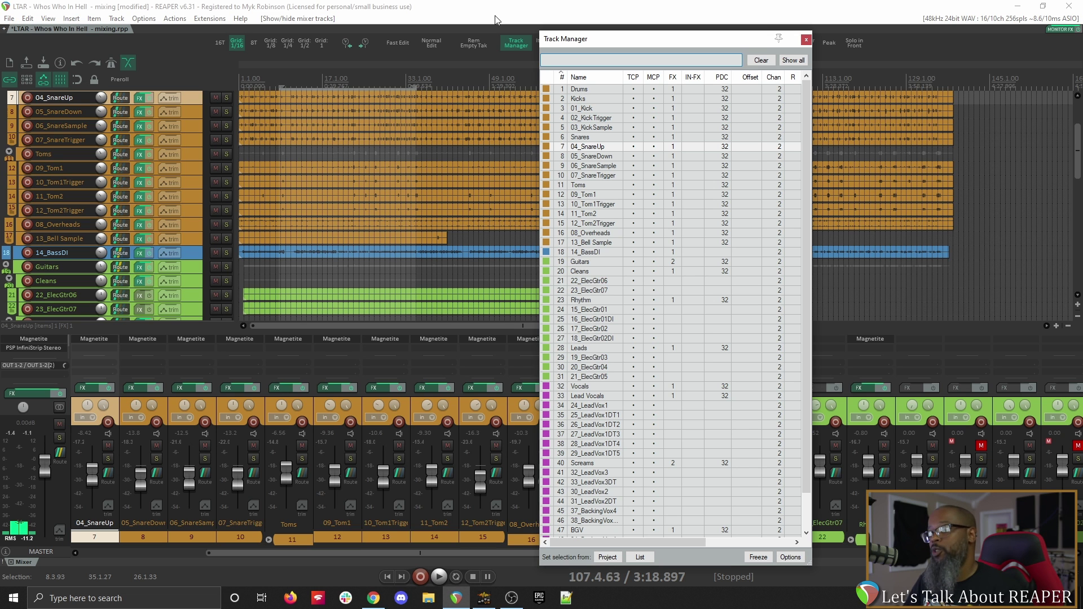
# - Dock the Track Manager in the bottom docker and switch between its Mixer and Track Manager tabs
pyautogui.click(790, 558)
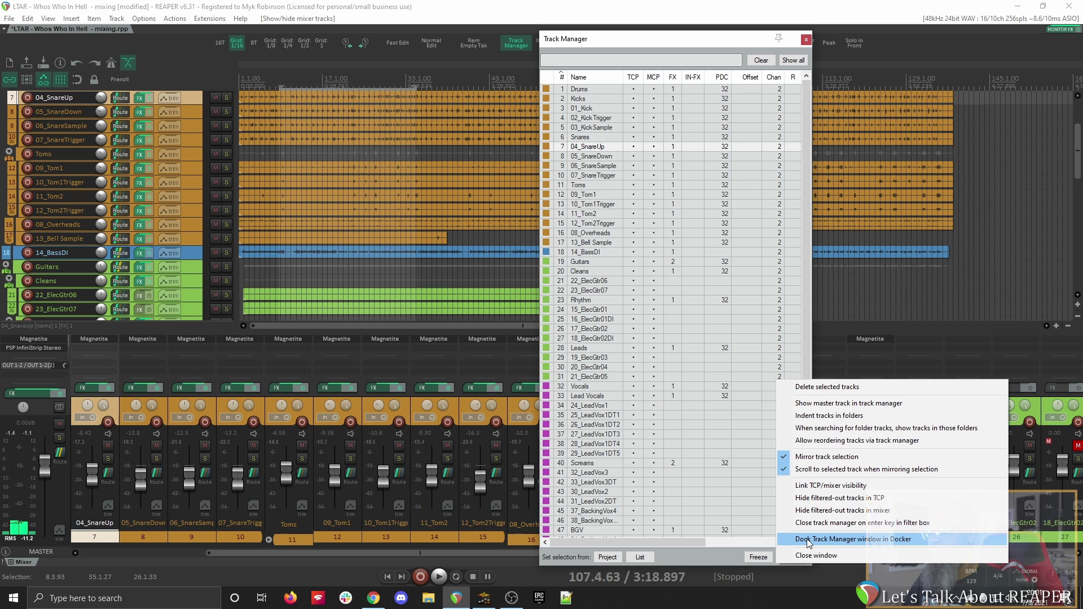
pyautogui.click(809, 540)
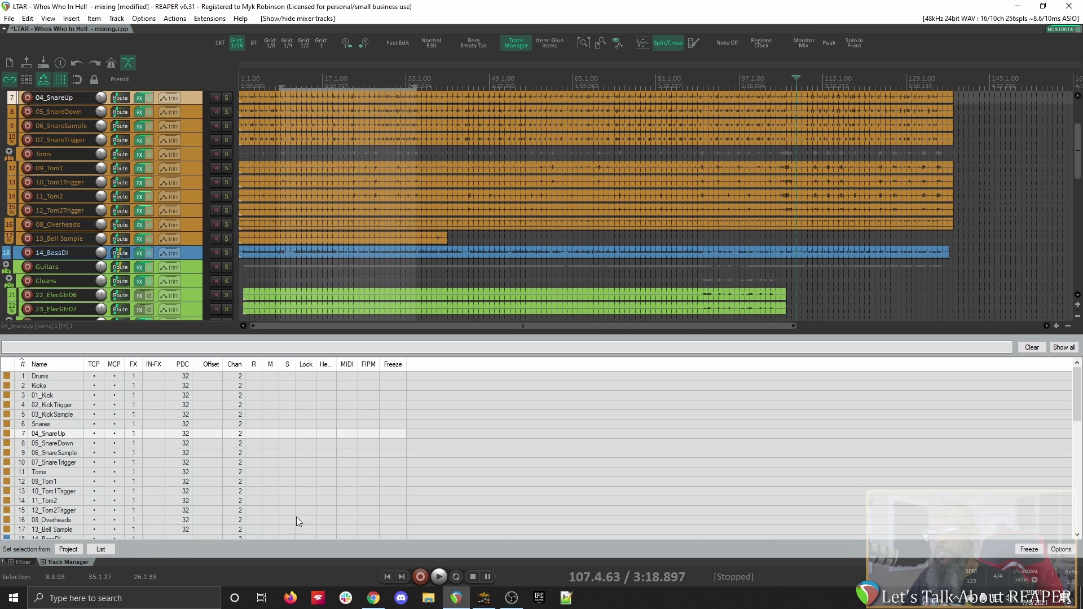
pyautogui.click(23, 564)
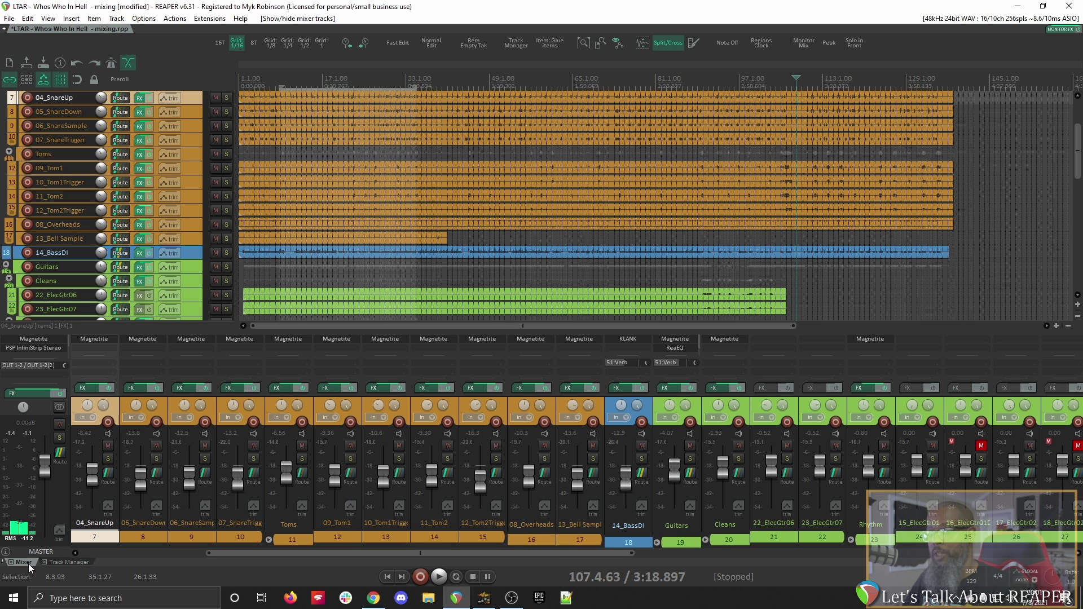
pyautogui.click(66, 562)
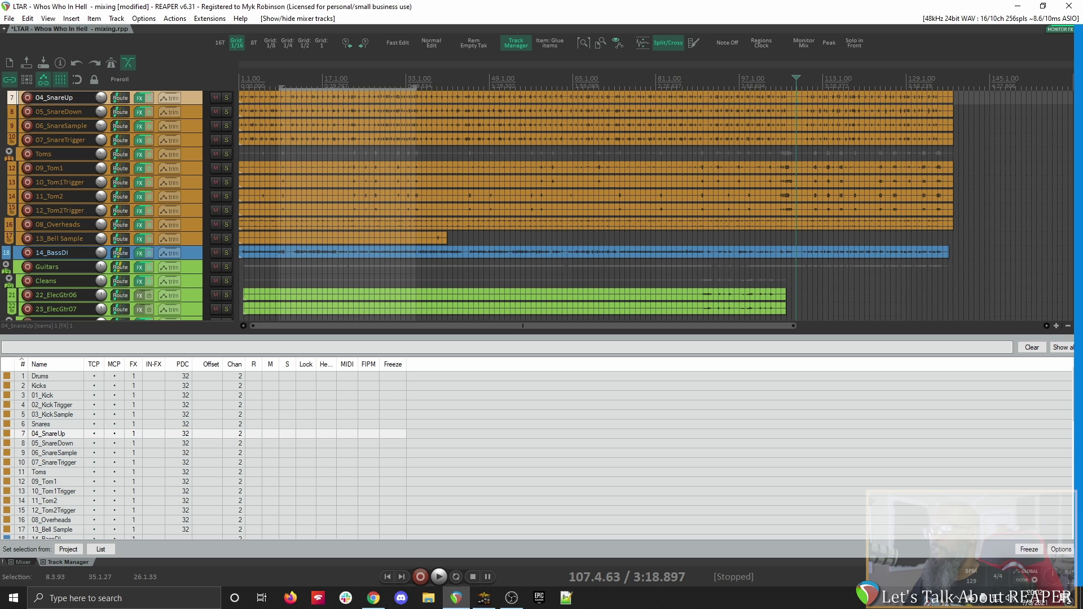
# - Move the Track Manager to a right-side dock, widen it, and select 06_SnareSample and 29_LeadVox1DT5
pyautogui.moveTo(1002, 398); pyautogui.dragTo(1002, 398)
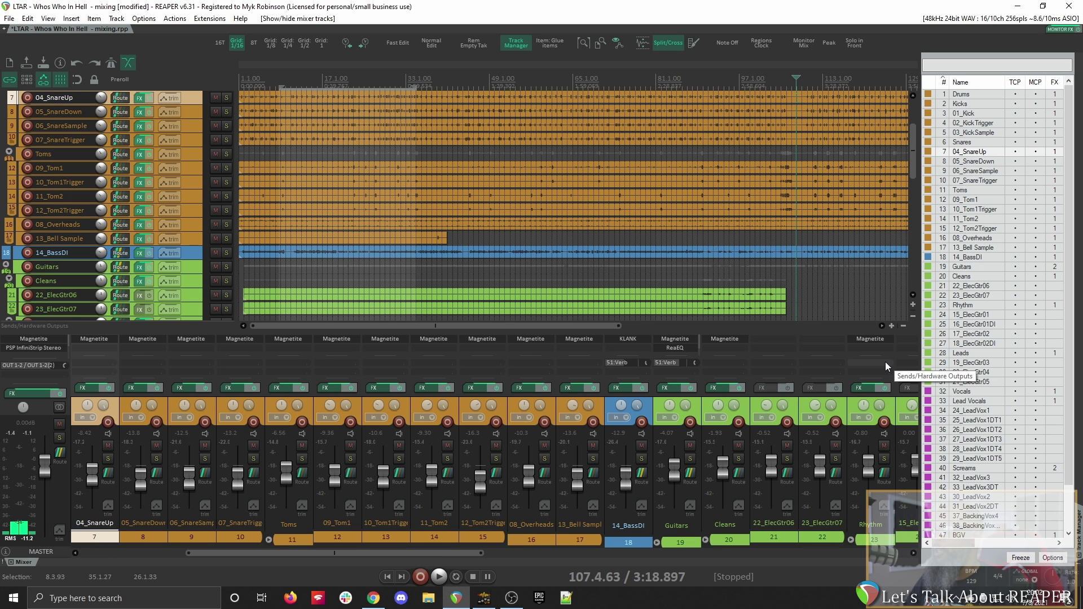
pyautogui.moveTo(922, 313); pyautogui.dragTo(965, 310)
pyautogui.click(1031, 467)
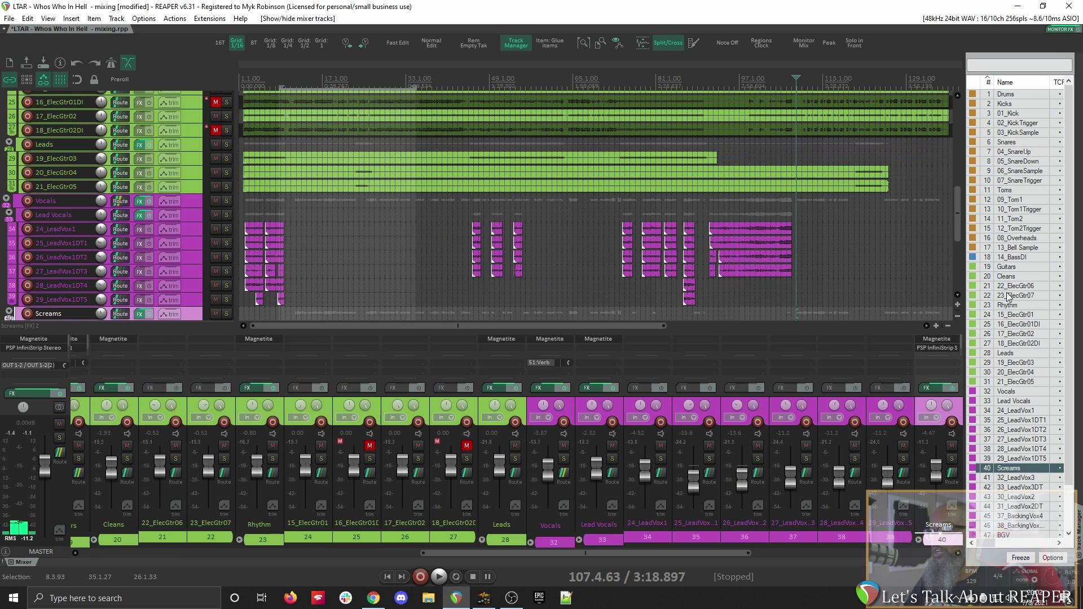
pyautogui.click(1010, 171)
pyautogui.click(1010, 458)
# - Resize the dock to reveal TCP/MCP columns, then hide and reshow Drums in the track panel and mixer
pyautogui.moveTo(964, 377); pyautogui.dragTo(876, 373)
pyautogui.click(974, 87)
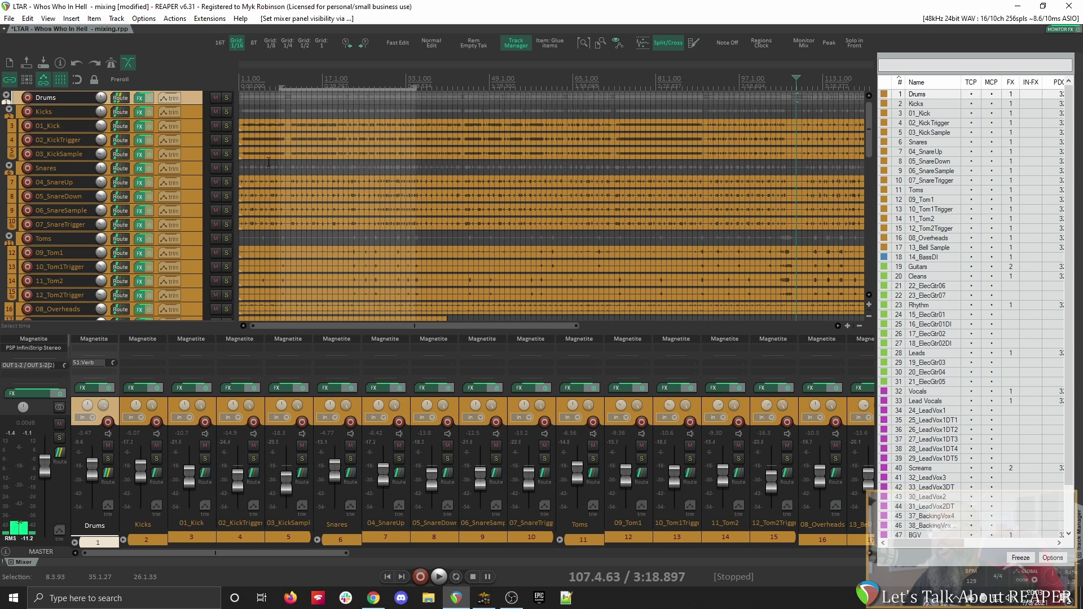
pyautogui.click(971, 94)
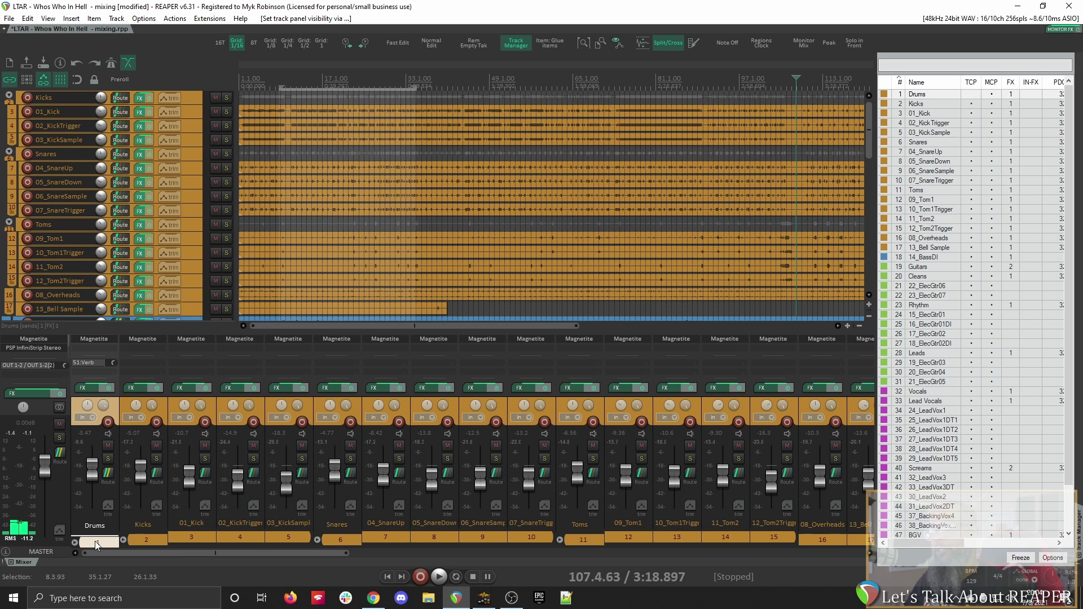
pyautogui.click(994, 95)
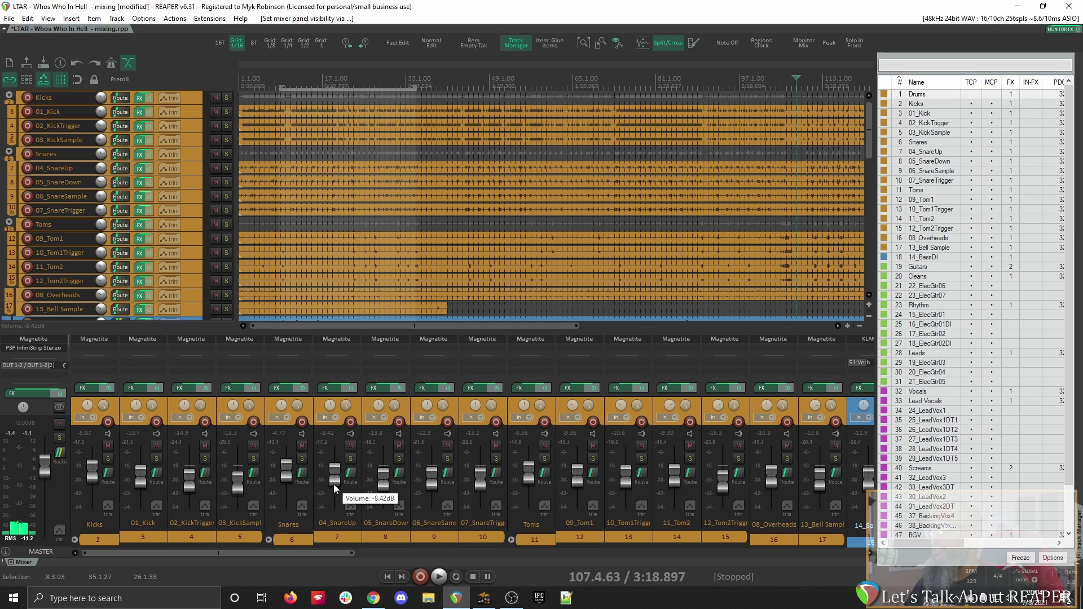
pyautogui.click(971, 94)
pyautogui.click(992, 94)
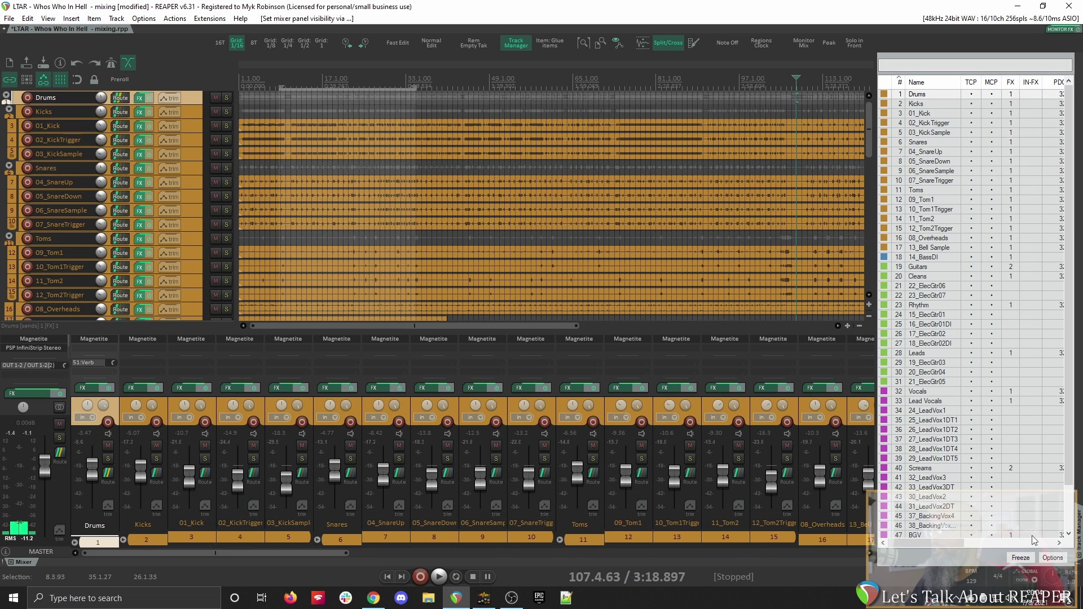
# - Enable 'Link TCP/mixer visibility', hide Drums from both views at once, then uncheck the link
pyautogui.click(1052, 558)
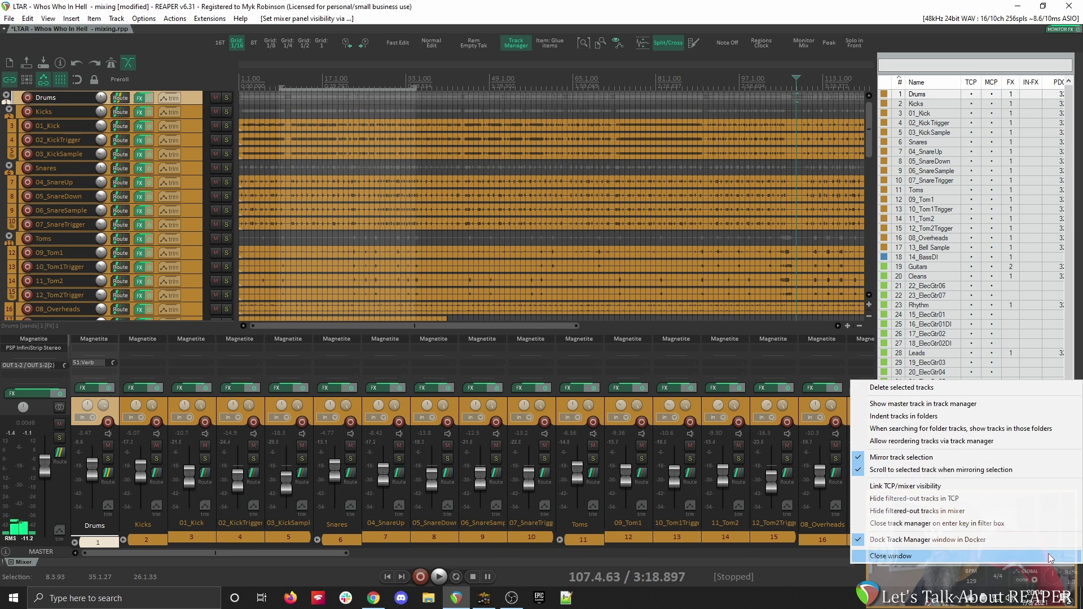
pyautogui.click(876, 487)
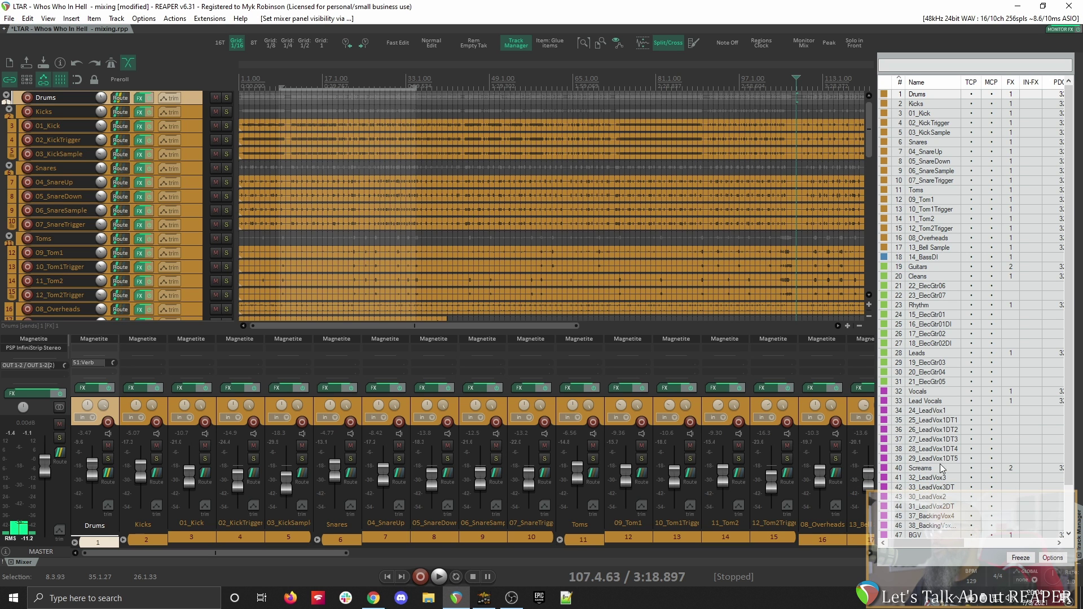
pyautogui.click(973, 95)
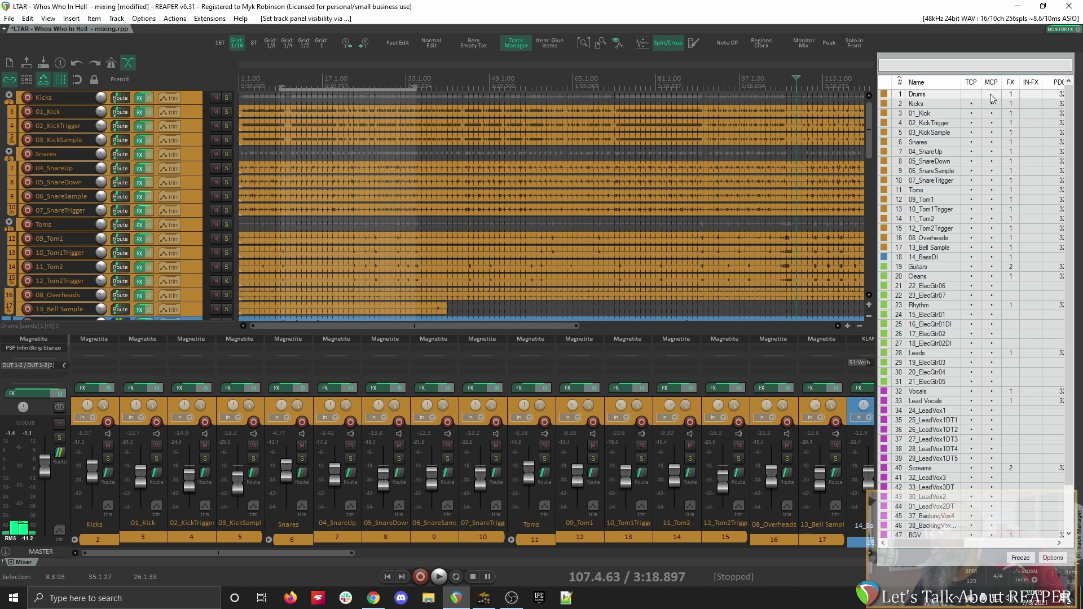
pyautogui.click(1054, 560)
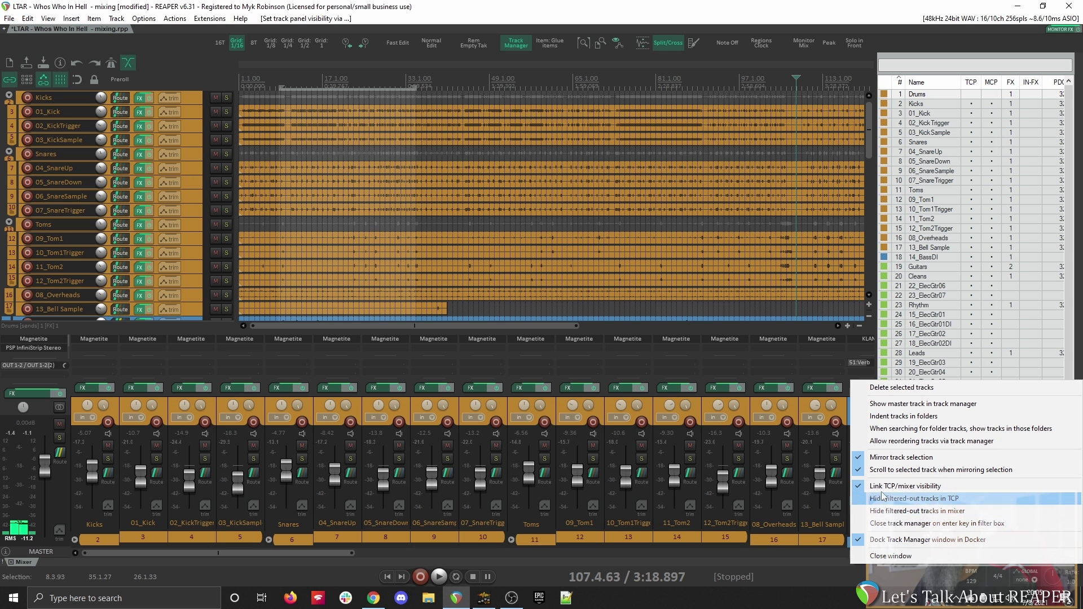
pyautogui.click(862, 488)
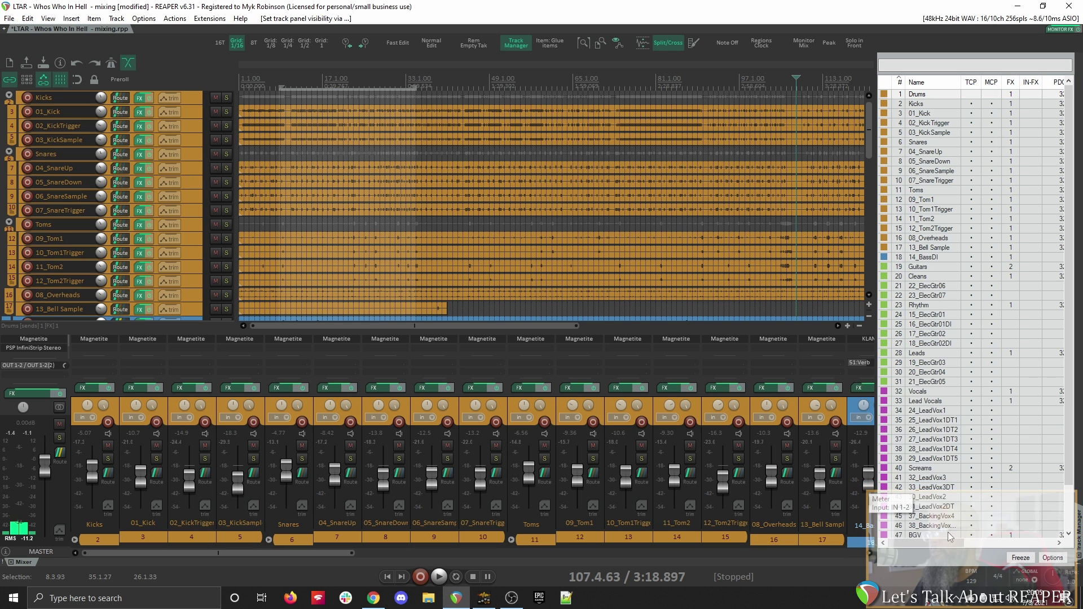
pyautogui.click(1054, 560)
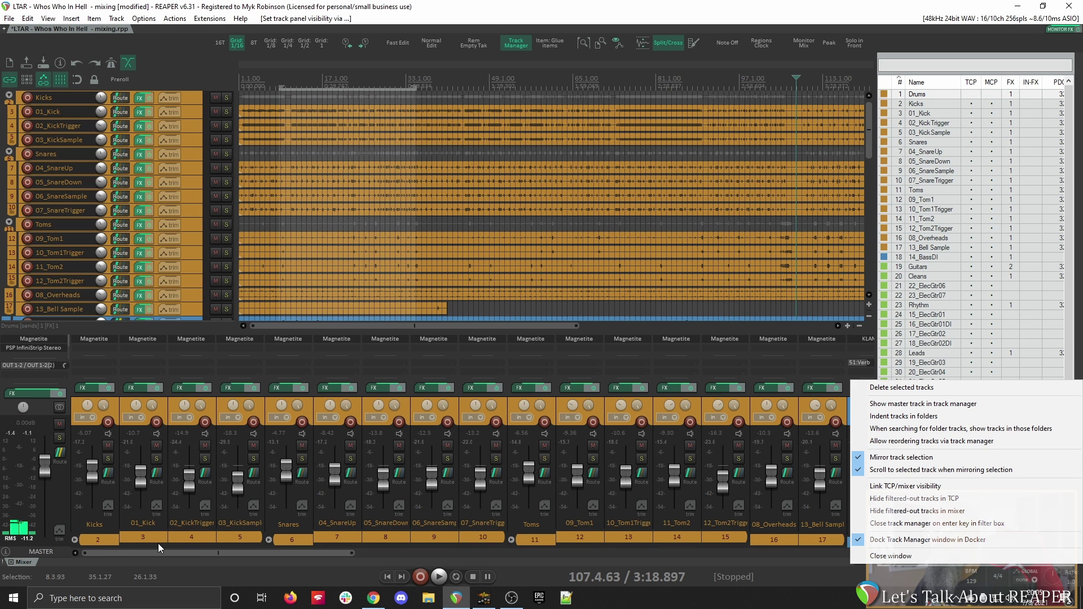
# - Turn on 'Indent tracks in folders' and switch Drums' TCP and MCP visibility back on
pyautogui.click(856, 420)
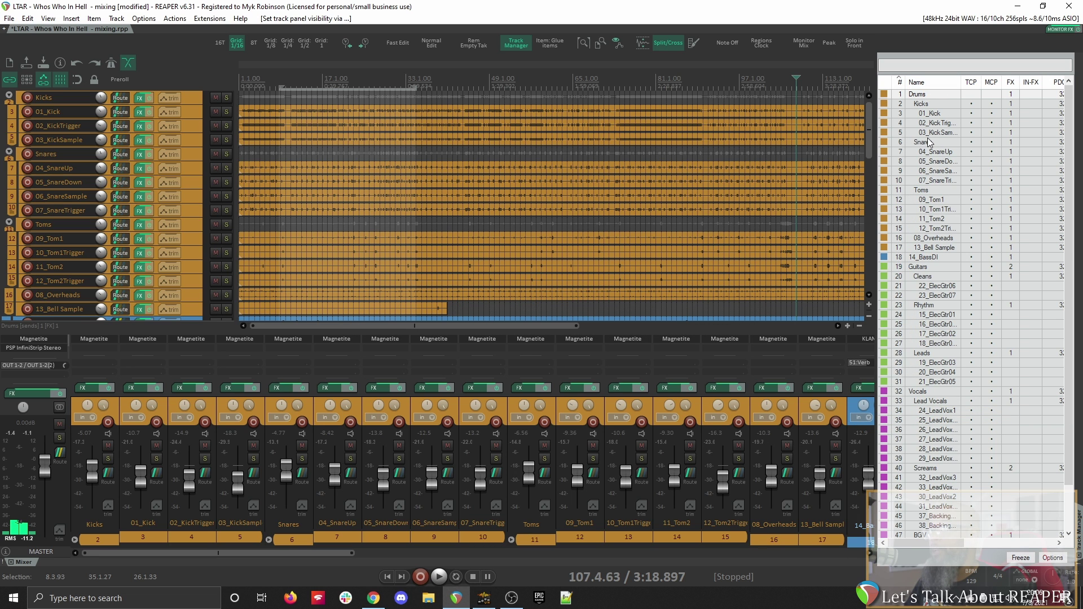
pyautogui.click(972, 94)
pyautogui.click(993, 94)
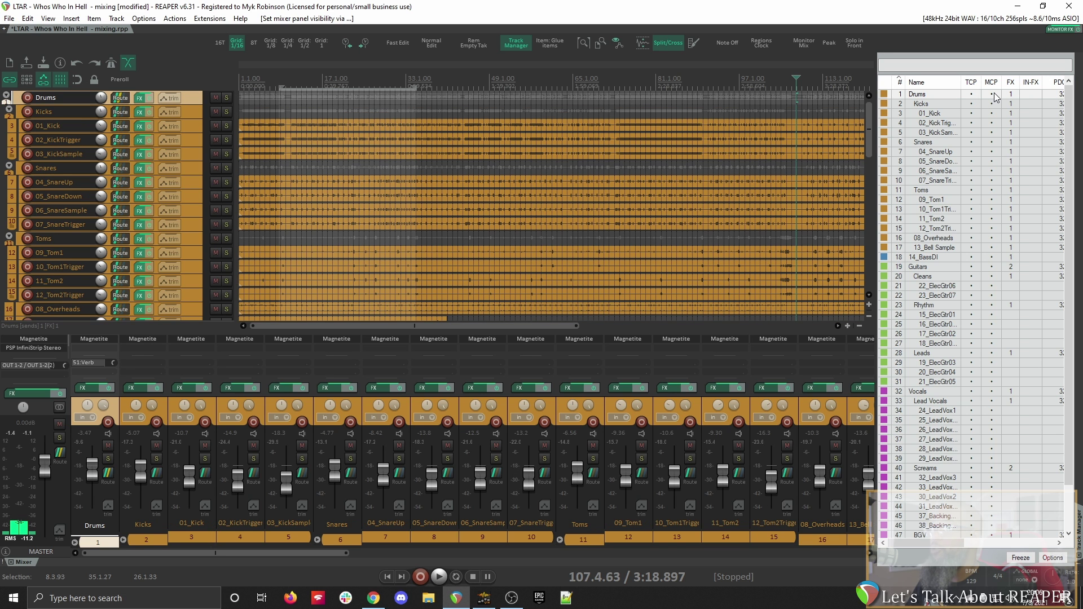
pyautogui.doubleClick(922, 93)
pyautogui.write('Drums Folder')
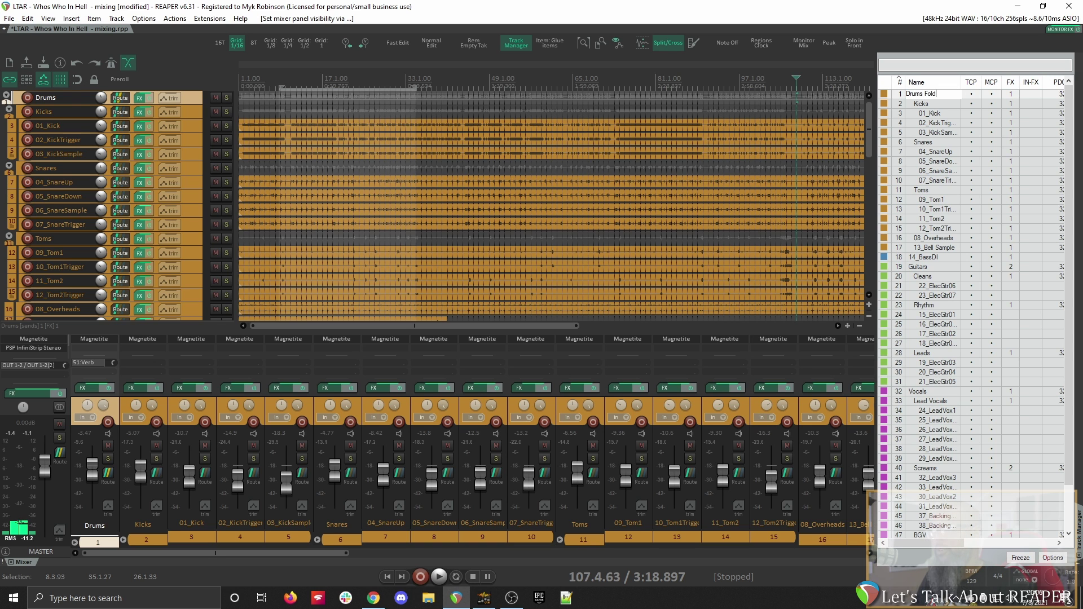
pyautogui.press('Return')
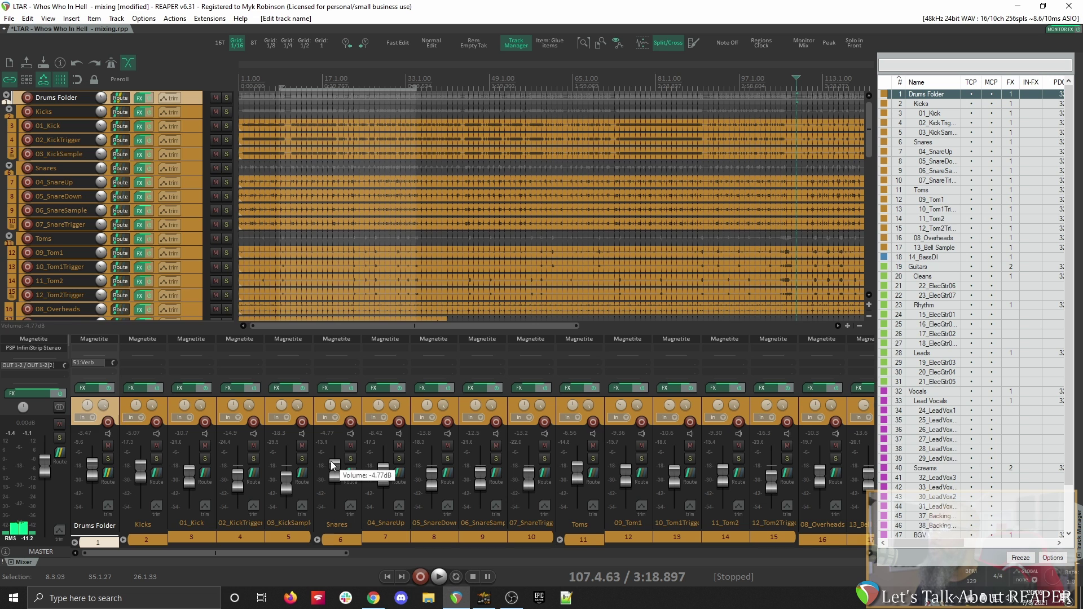
pyautogui.click(1011, 95)
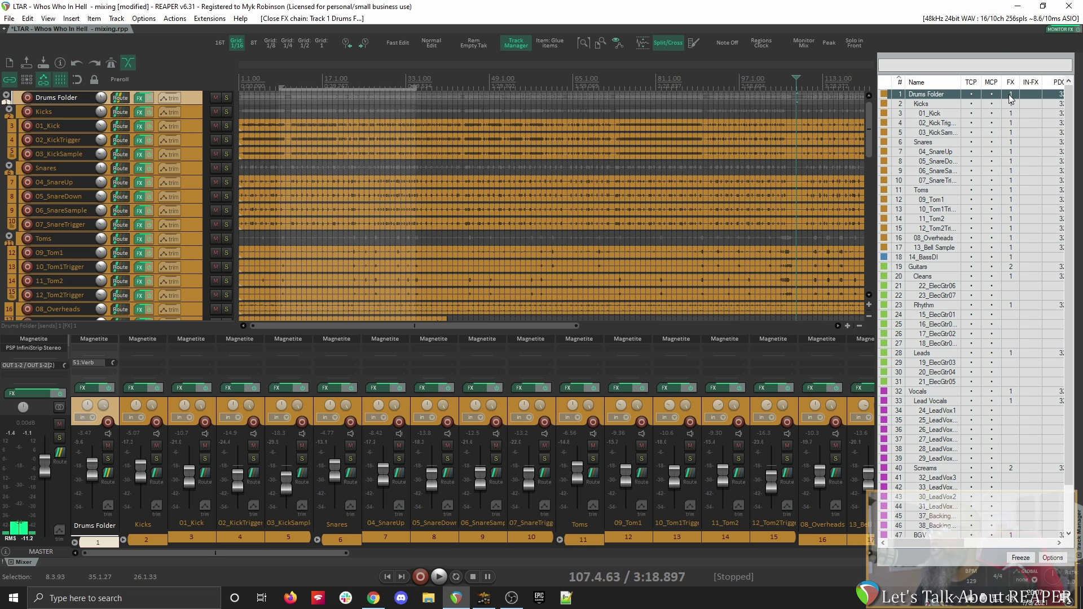
pyautogui.click(1011, 97)
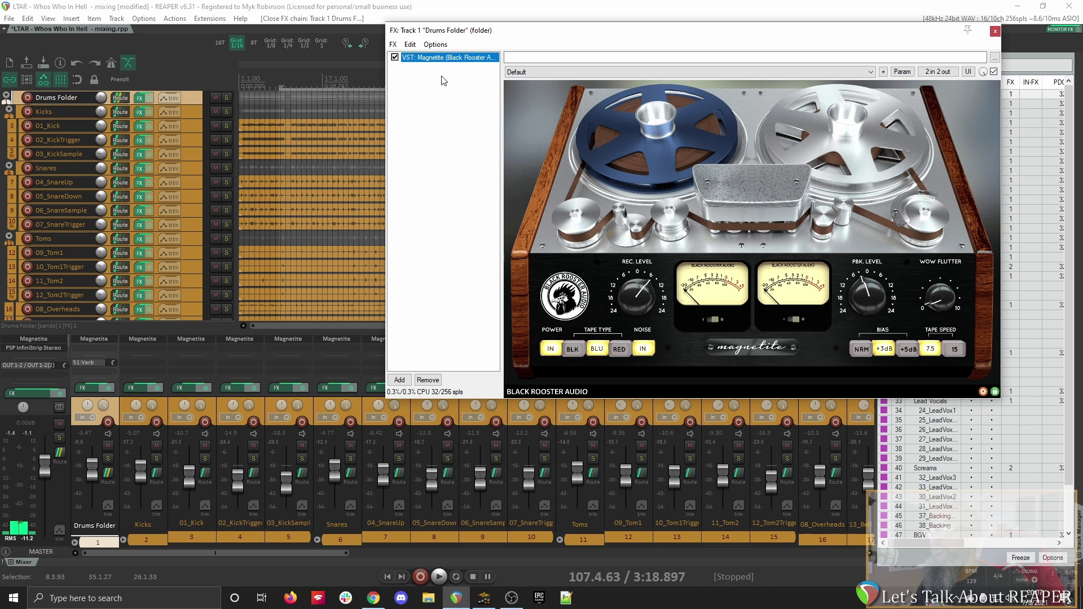
pyautogui.click(1013, 99)
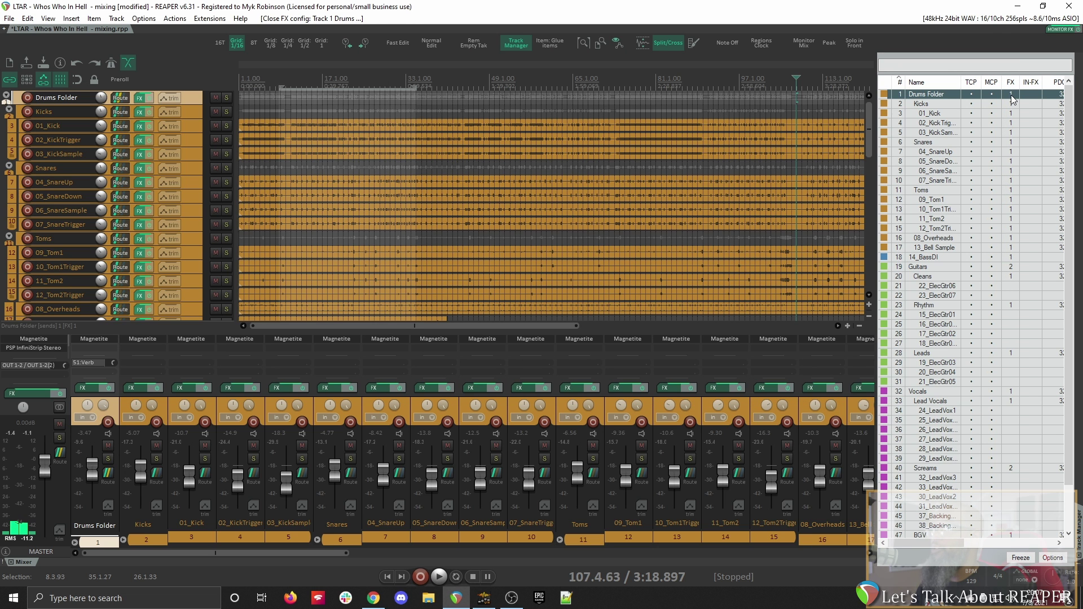
pyautogui.rightClick(1012, 99)
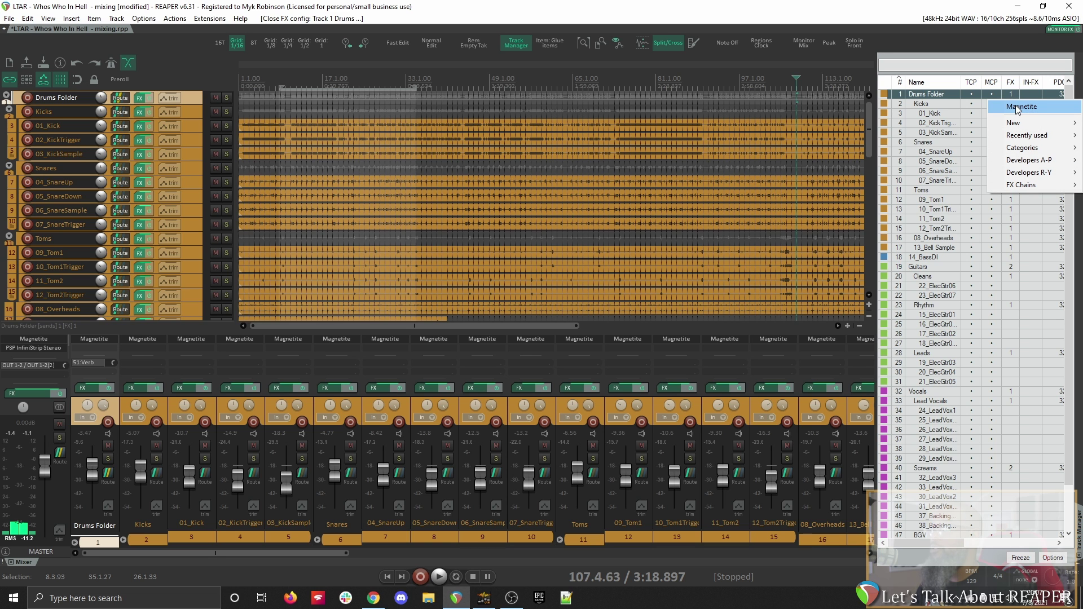
pyautogui.click(1018, 107)
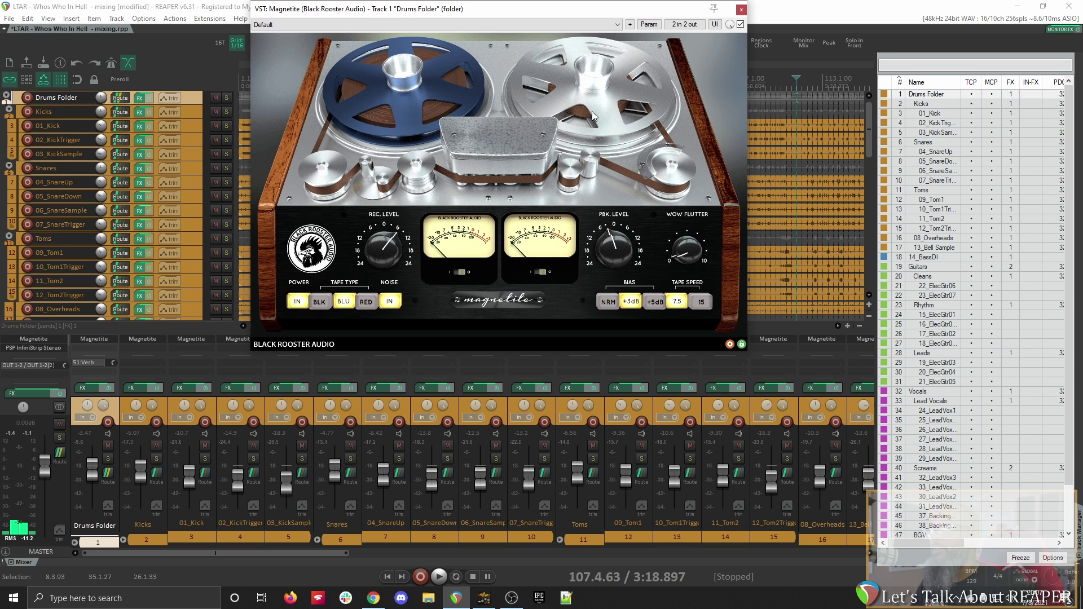
pyautogui.rightClick(1012, 100)
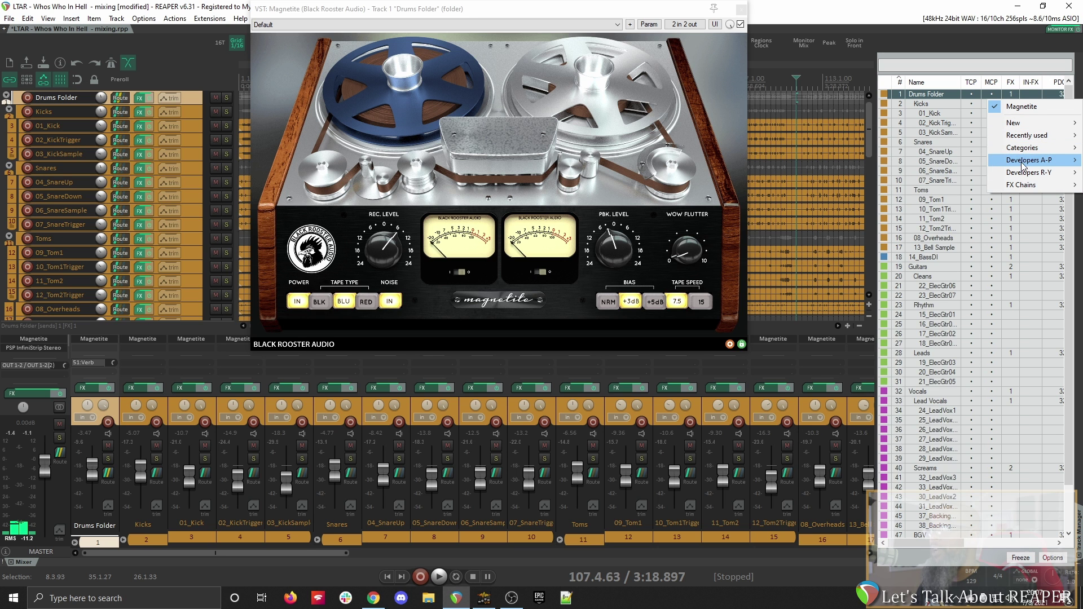
pyautogui.moveTo(1023, 153)
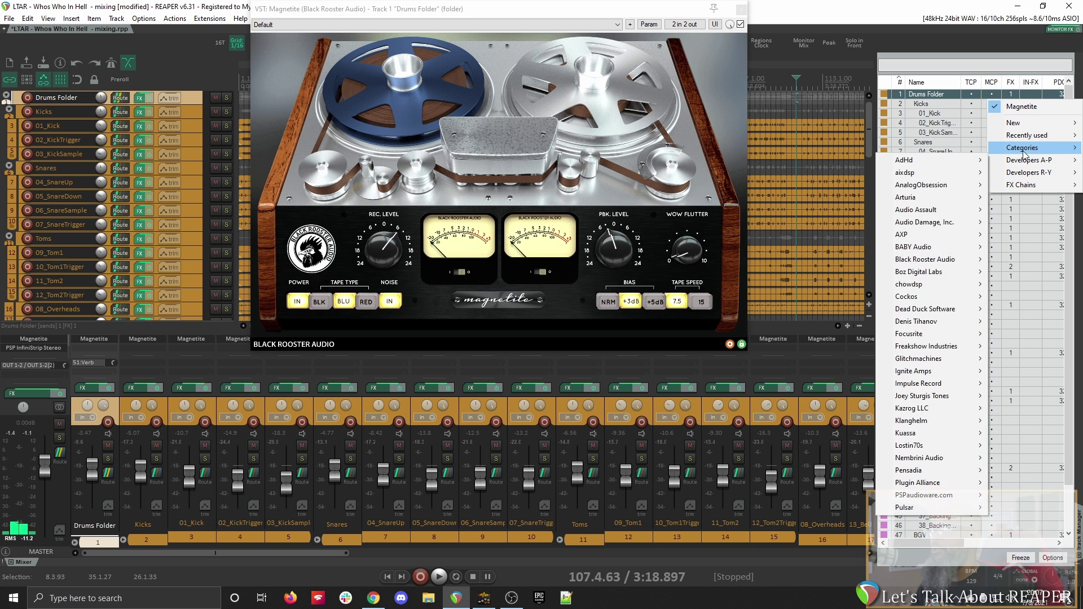
pyautogui.click(998, 109)
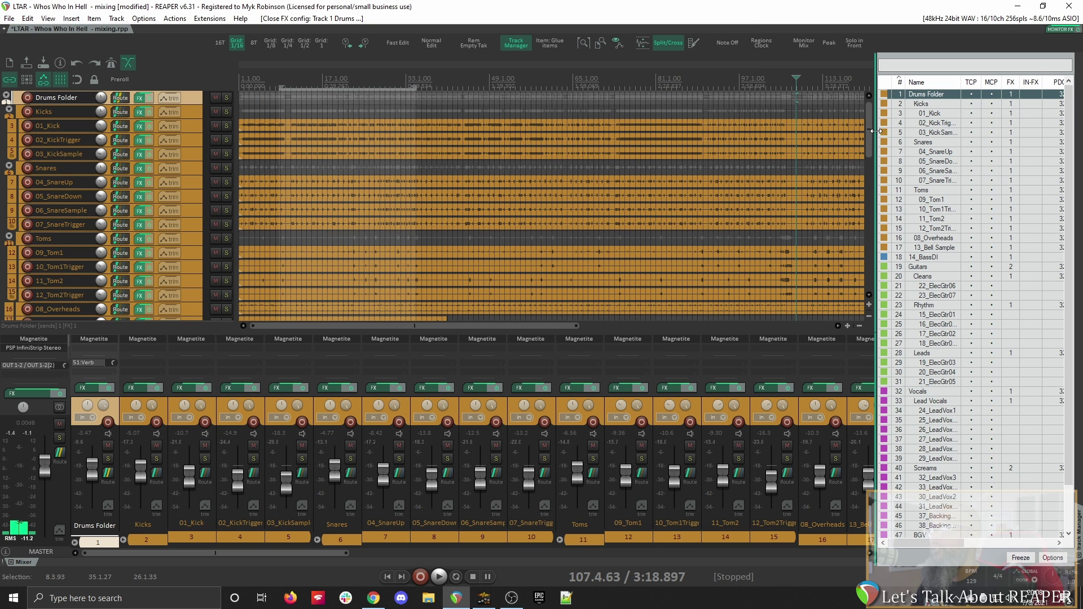
pyautogui.moveTo(875, 131); pyautogui.dragTo(673, 135)
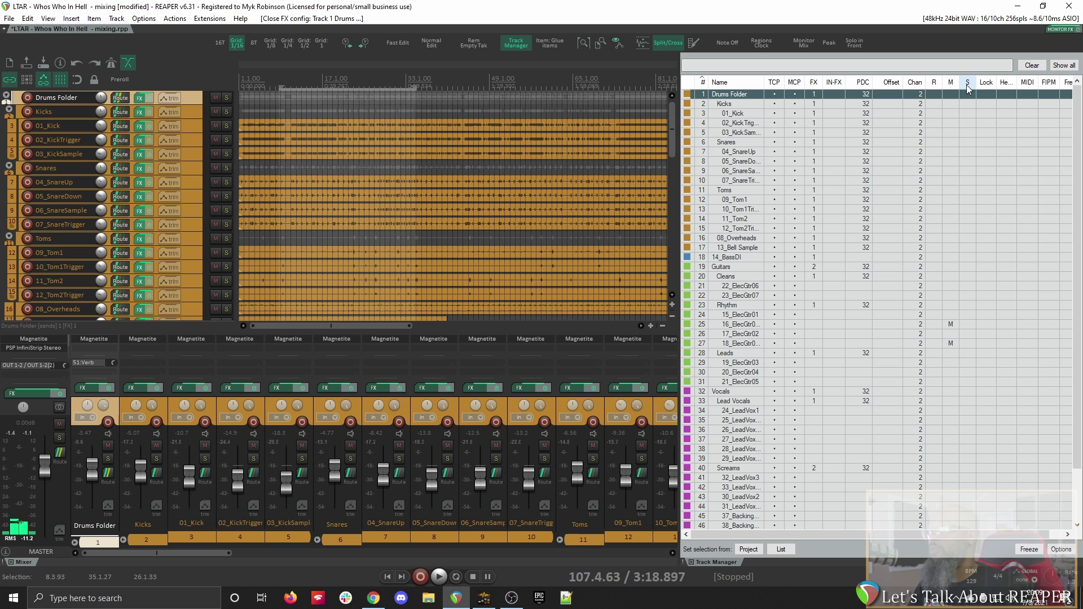
pyautogui.click(934, 95)
pyautogui.click(949, 95)
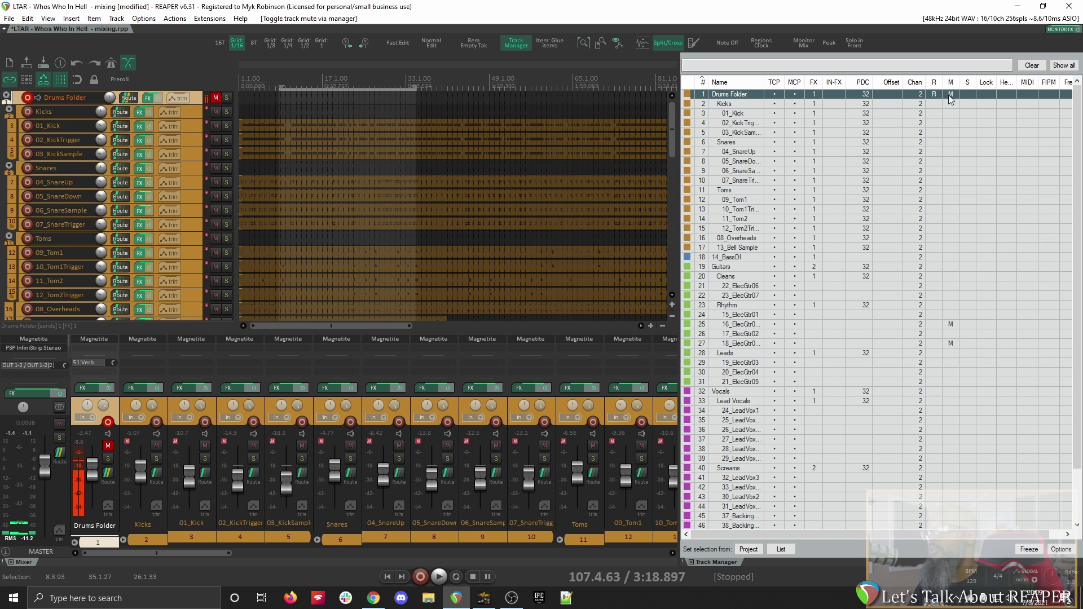
pyautogui.click(968, 95)
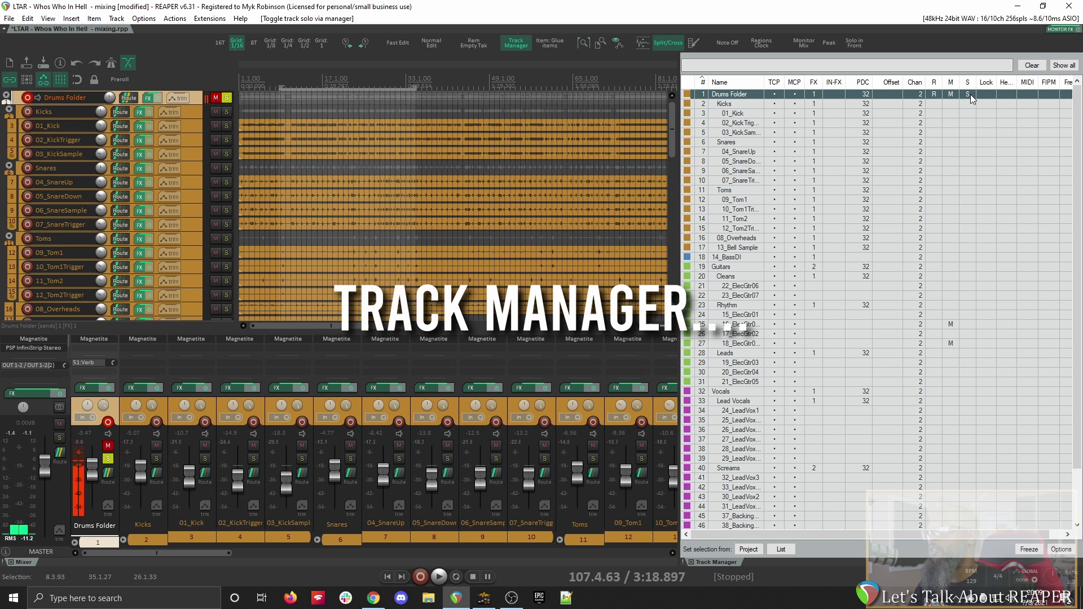
pyautogui.click(970, 94)
pyautogui.click(951, 95)
pyautogui.click(937, 95)
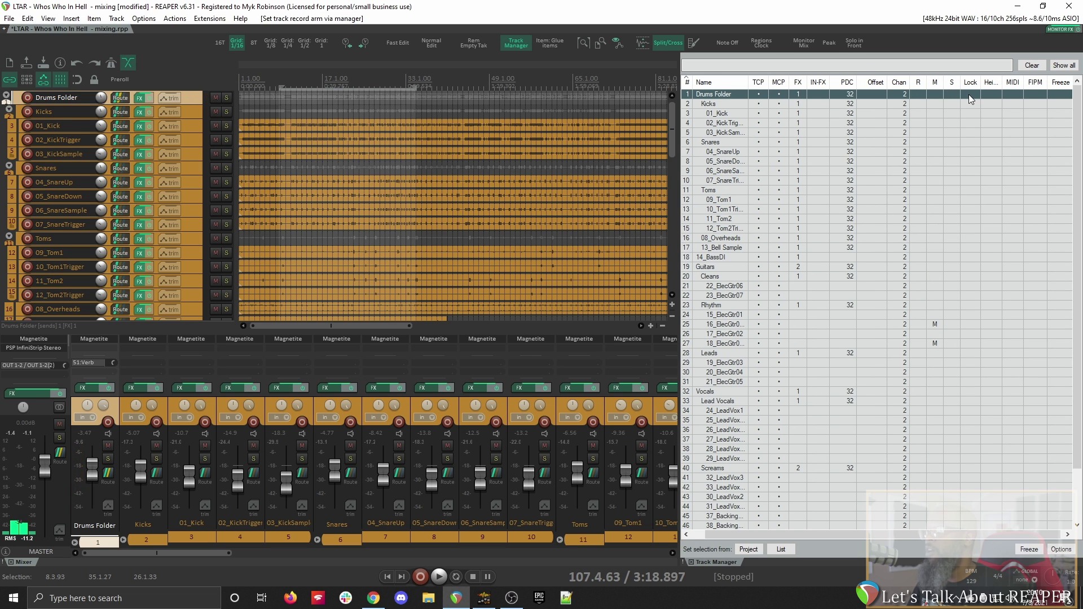
pyautogui.click(969, 95)
pyautogui.click(970, 93)
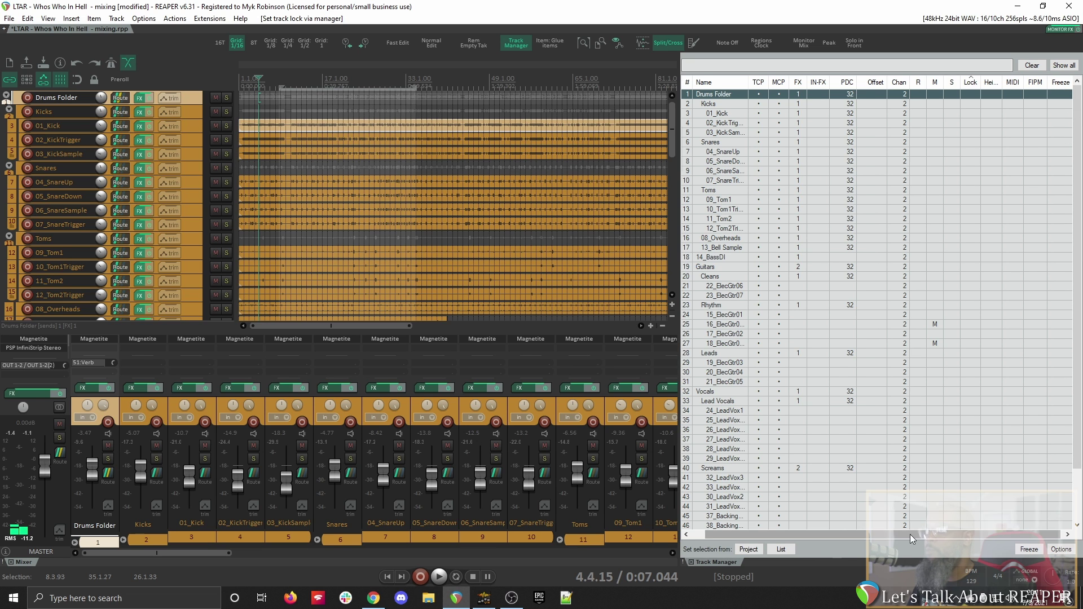
pyautogui.moveTo(747, 535); pyautogui.dragTo(732, 551)
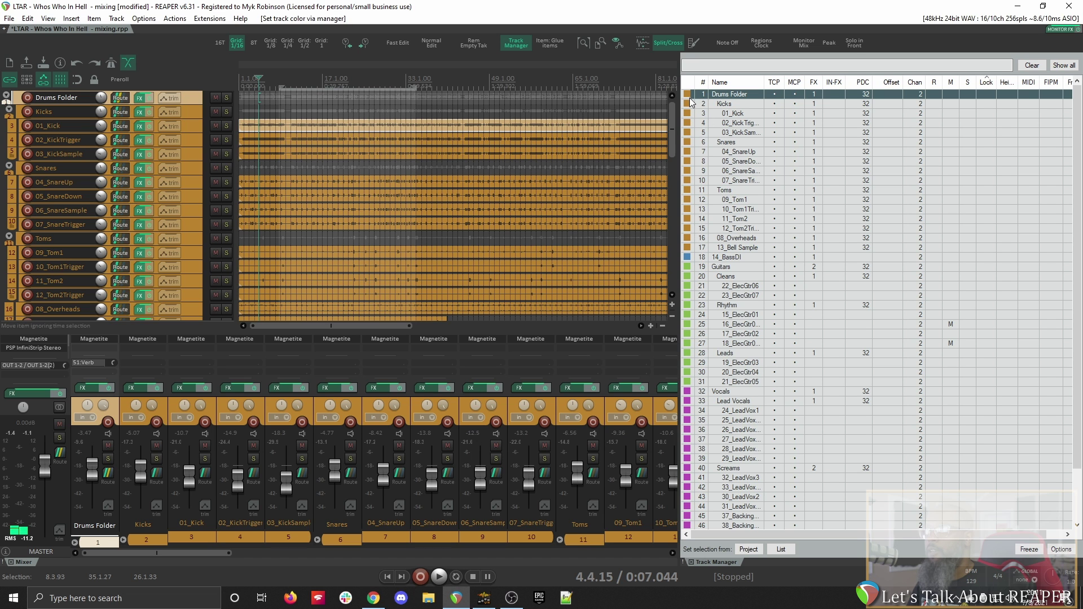
pyautogui.click(688, 95)
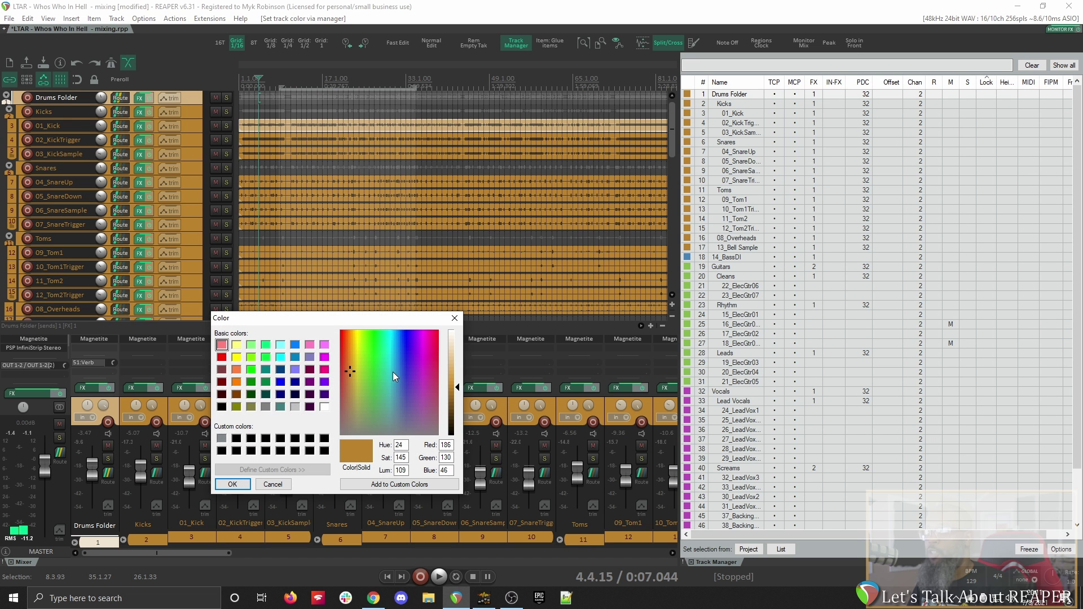
pyautogui.click(455, 318)
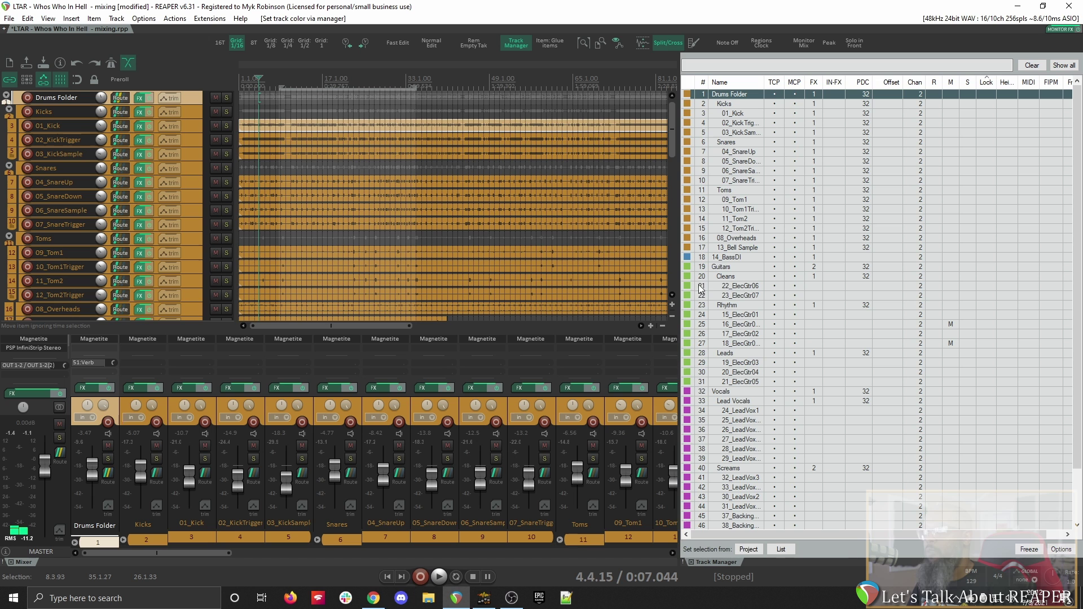
pyautogui.moveTo(679, 286); pyautogui.dragTo(942, 282)
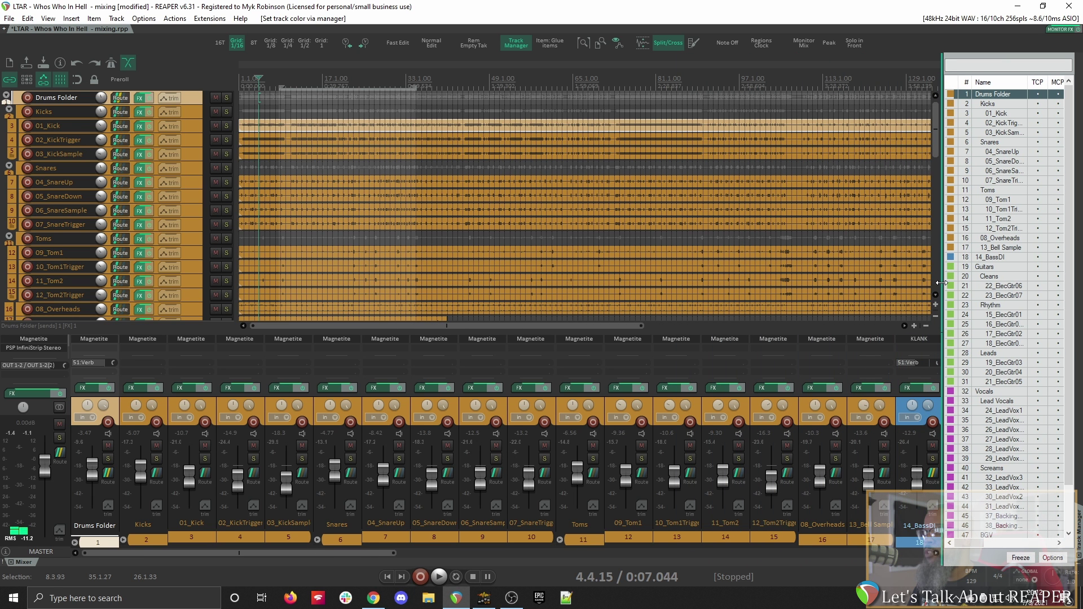
# - Hide and reshow the docked Track Manager so it lists every track with TCP and MCP columns
pyautogui.click(1060, 87)
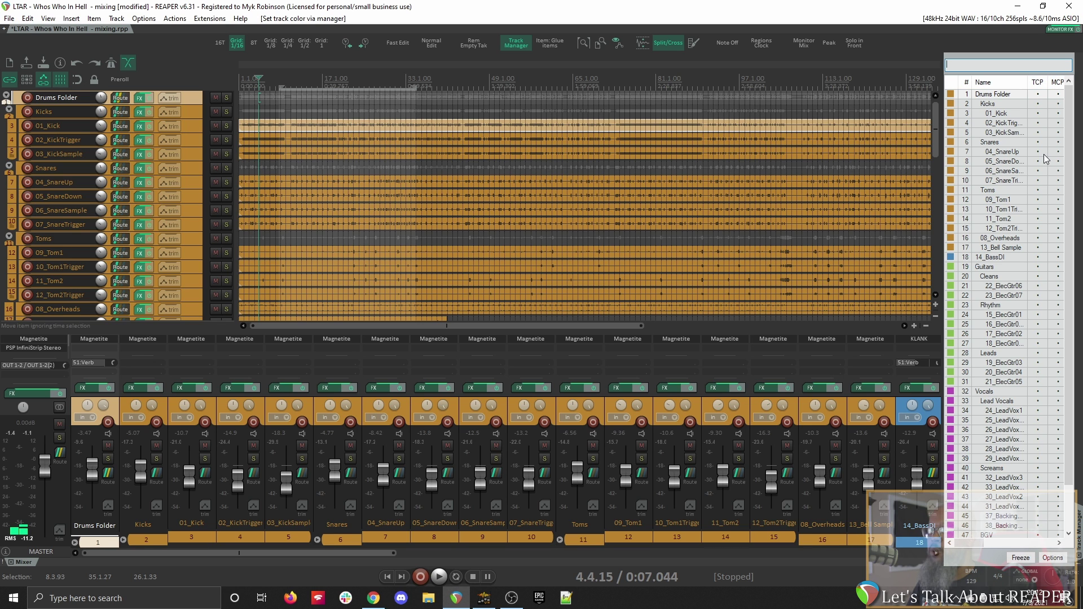
pyautogui.click(520, 44)
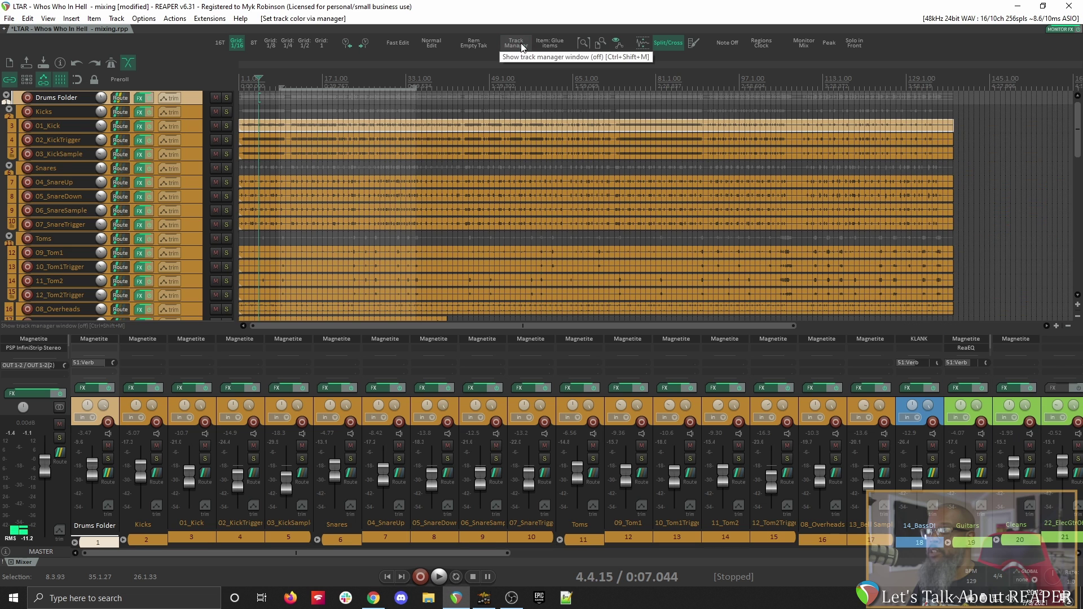
pyautogui.click(522, 48)
pyautogui.click(896, 54)
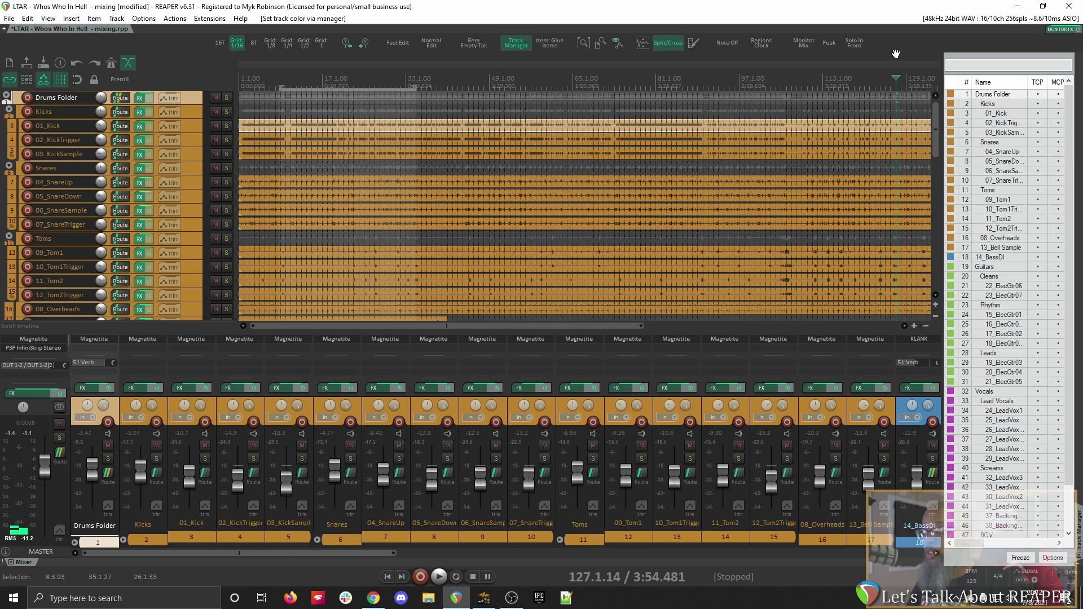
pyautogui.hotkey('ctrl', 'alt', 'm')
pyautogui.hotkey('ctrl', 'alt', 'm')
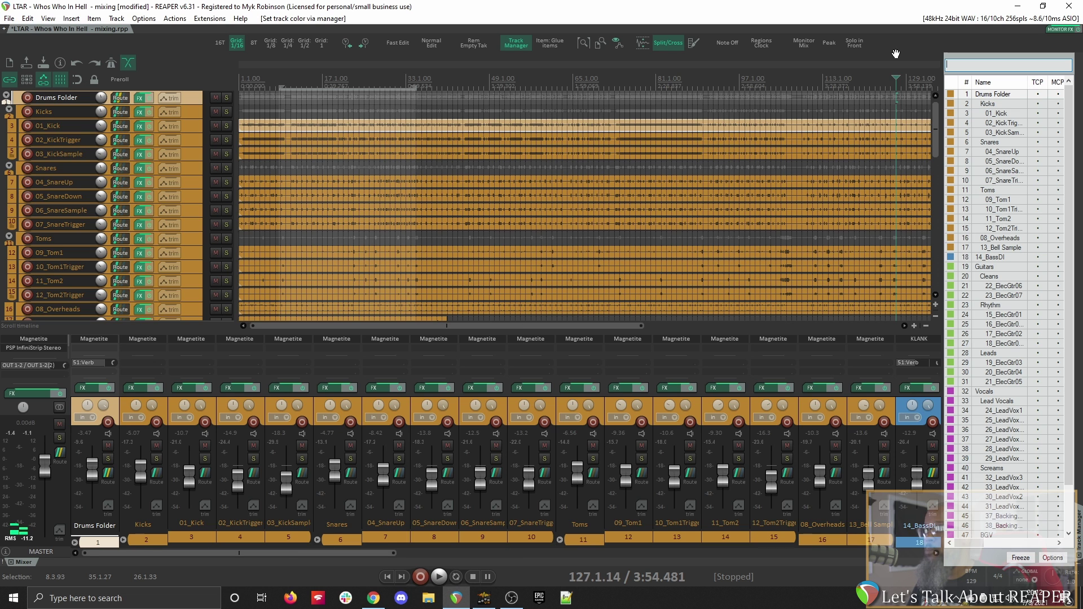